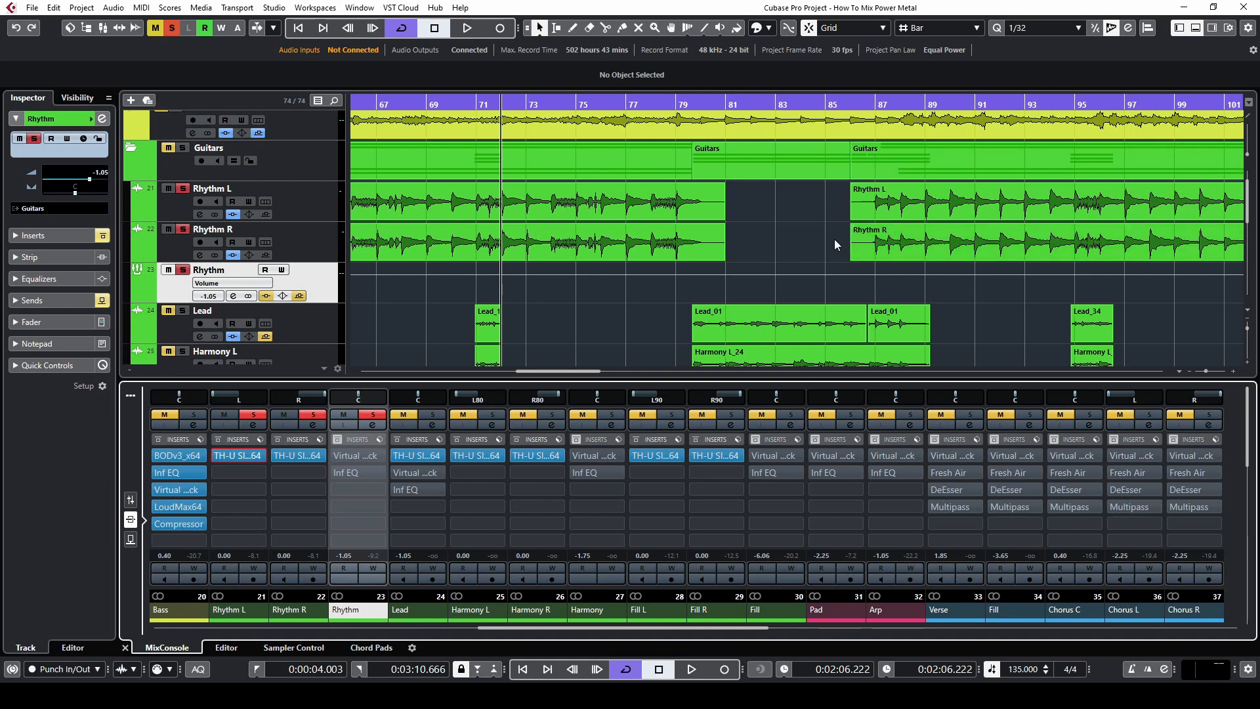
Play the soloed Rhythm guitars, and examine the VCC Channel, FG-2A and New York settings in the Rhythm channel's Virtual Mix Rack.
key(space)
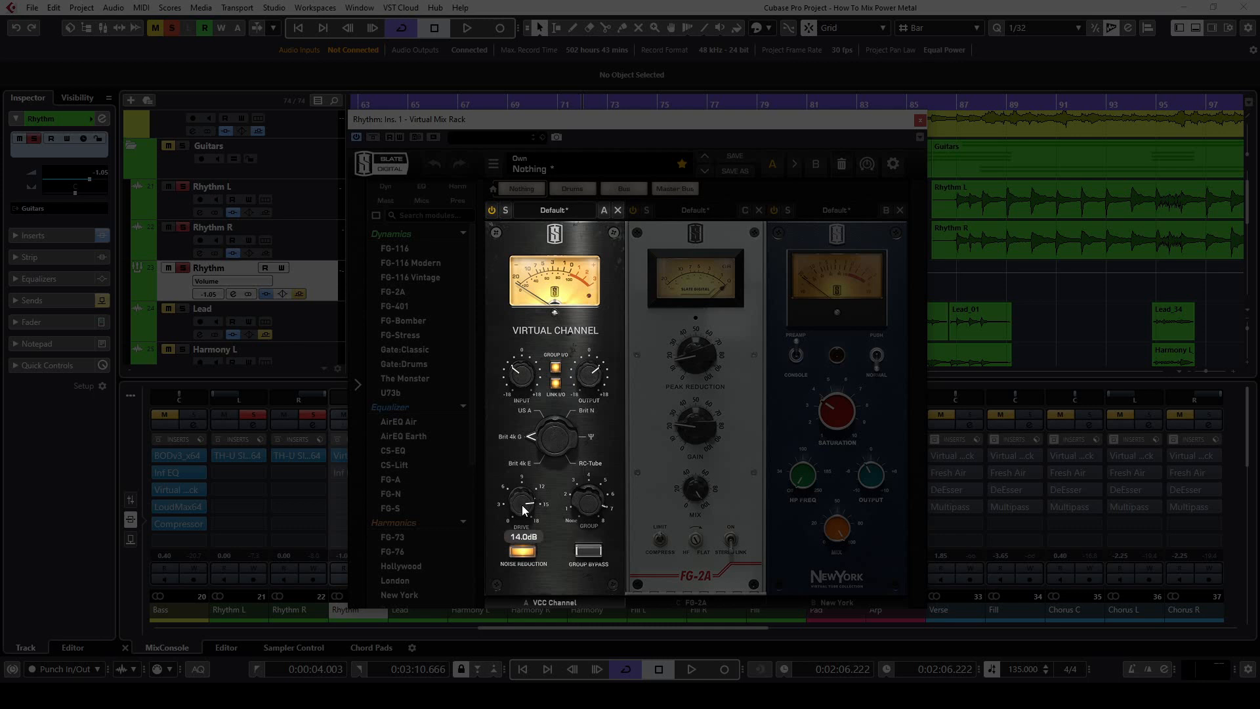
mouse_move(522, 379)
mouse_move(589, 506)
click(670, 579)
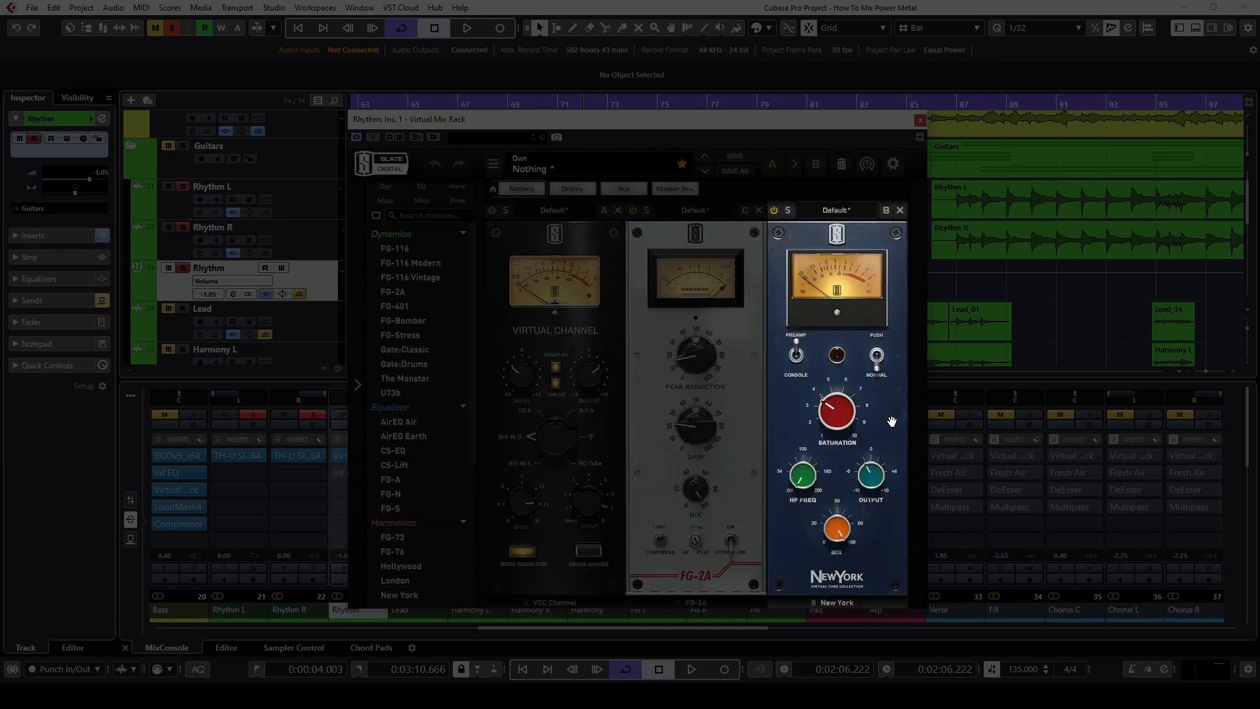
mouse_move(848, 420)
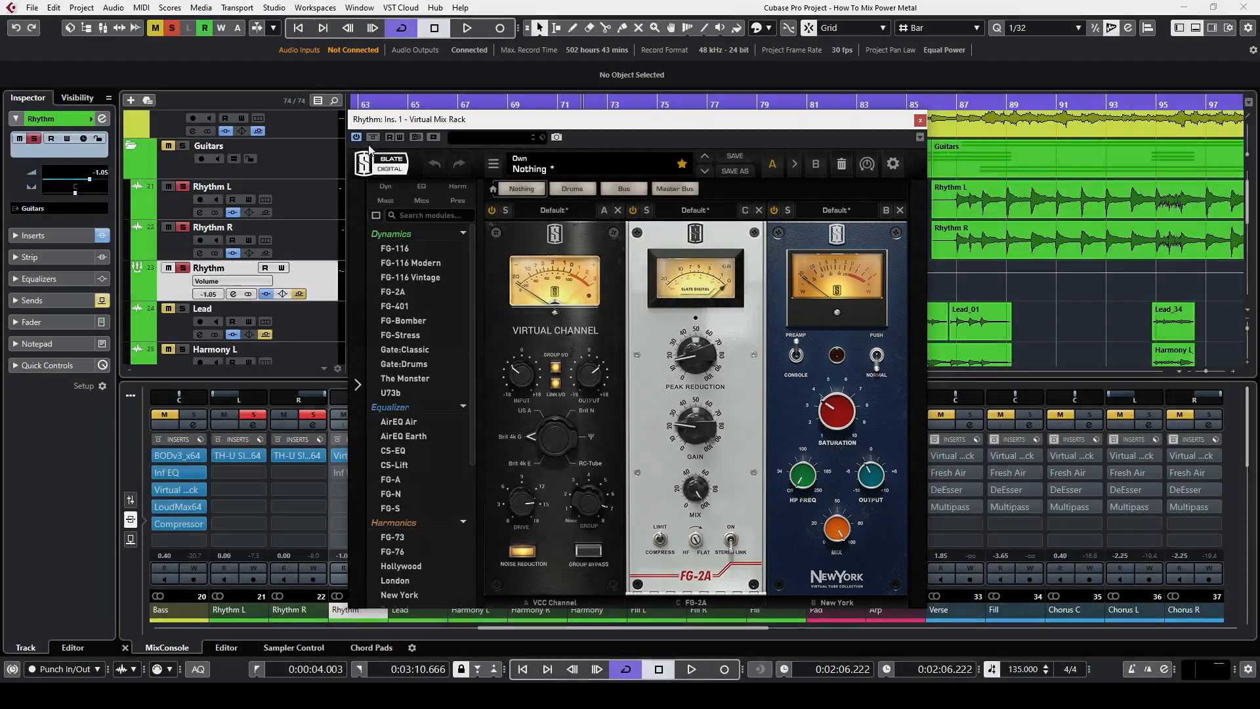
Play the Rhythm guitars and compare Virtual Mix Rack bypassed against active, leaving the effect active.
click(373, 138)
key(space)
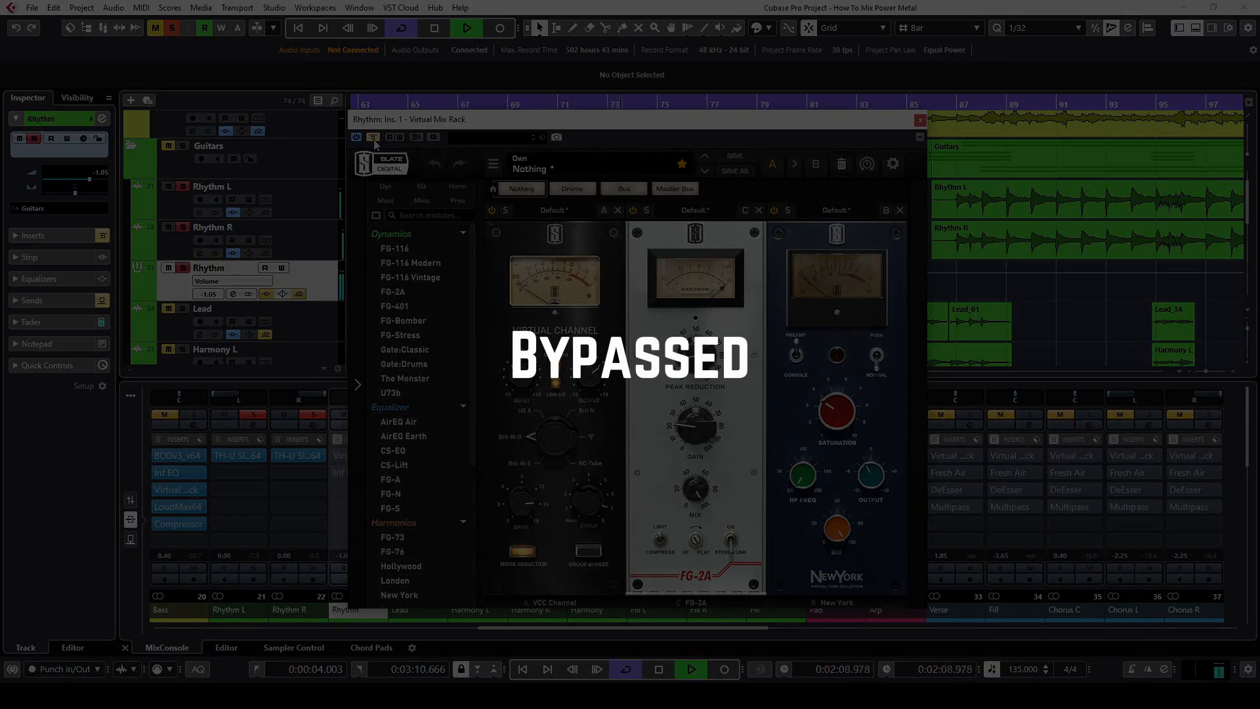
click(372, 138)
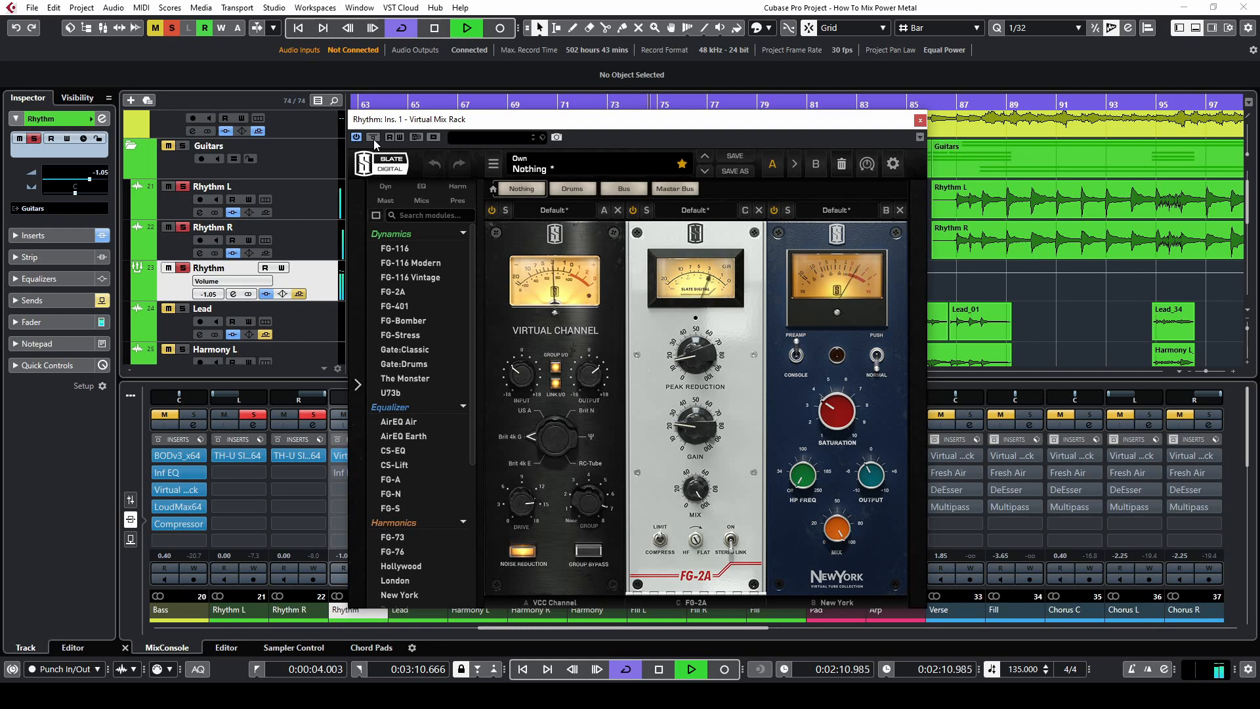
click(373, 138)
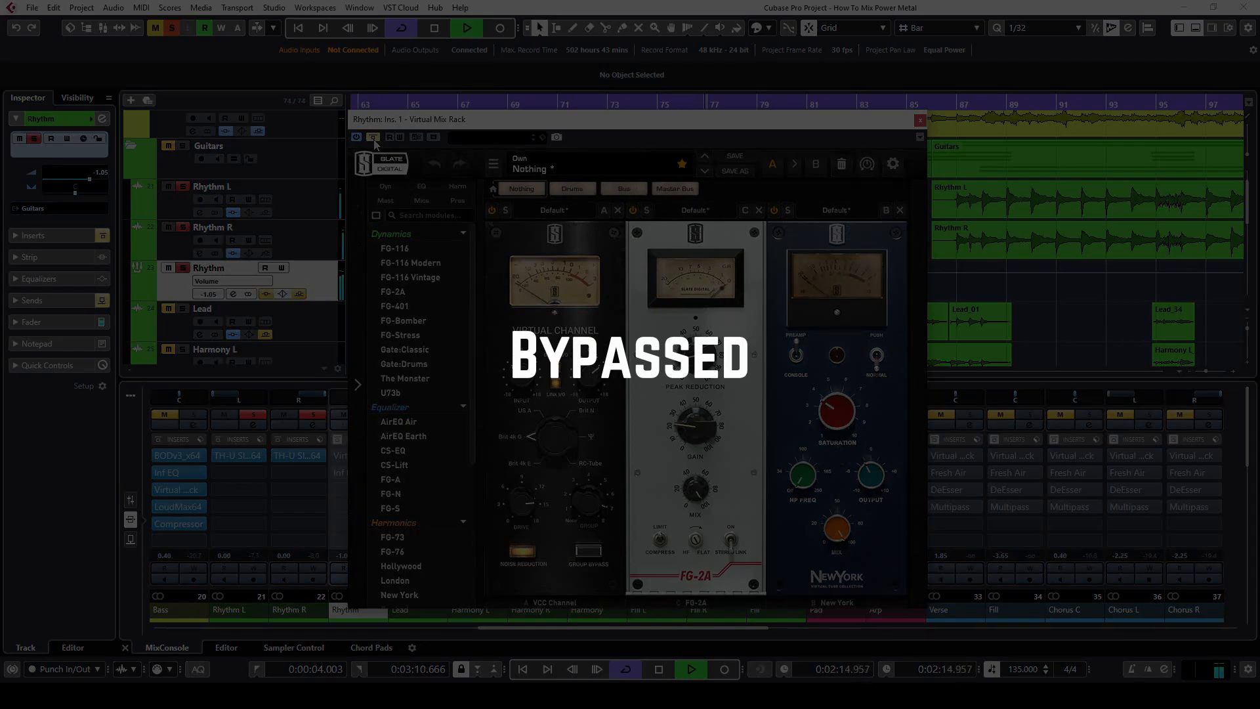
click(373, 138)
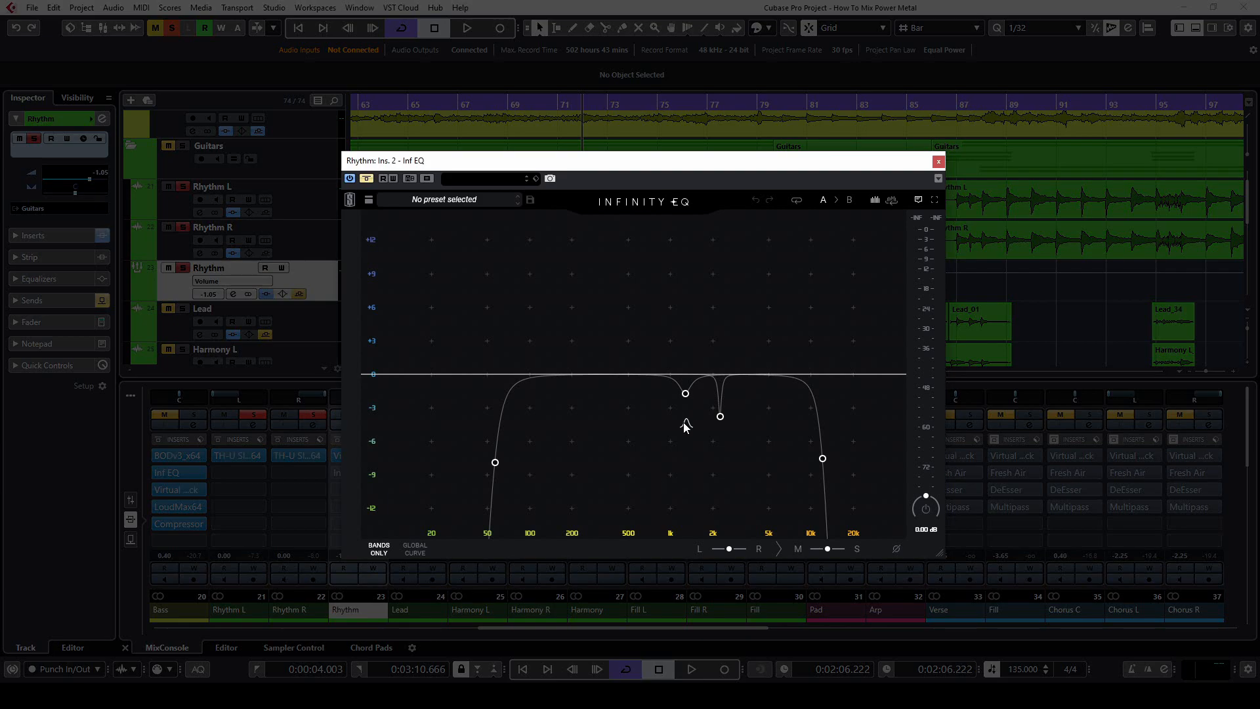
Compare the Rhythm channel's Infinity EQ bypassed against active during playback, leave it active, stop playback and close the EQ.
mouse_move(684, 404)
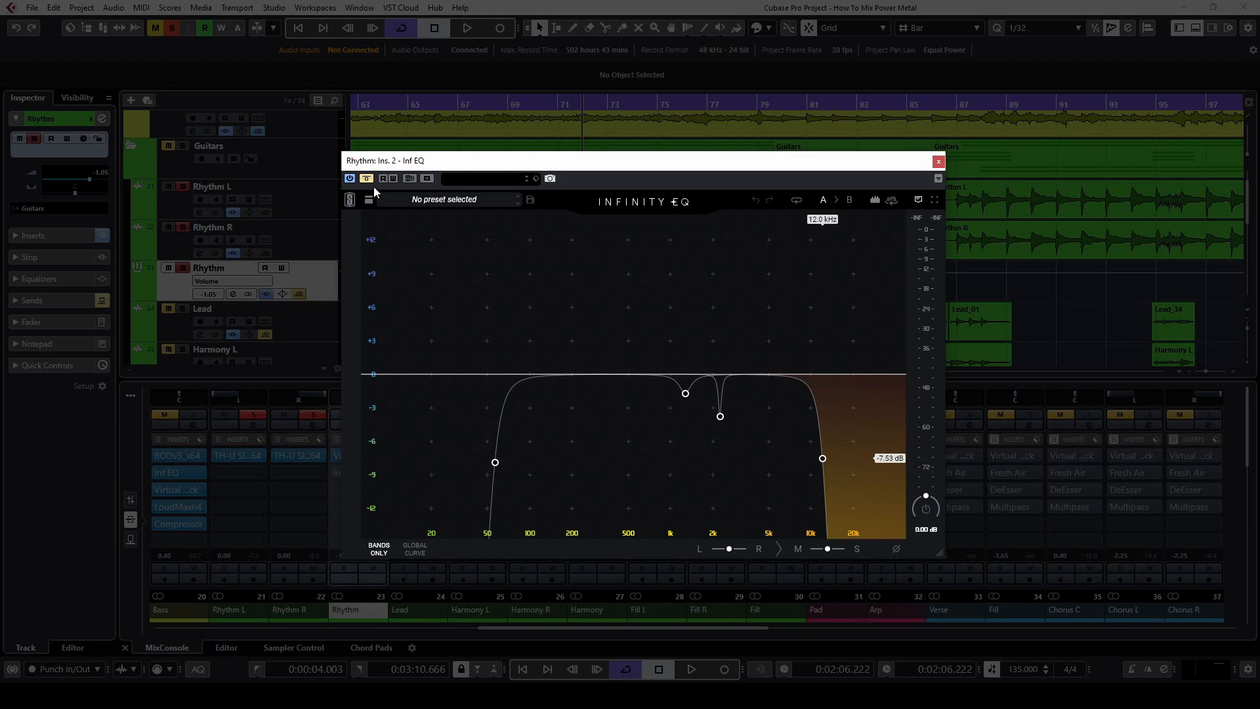
key(space)
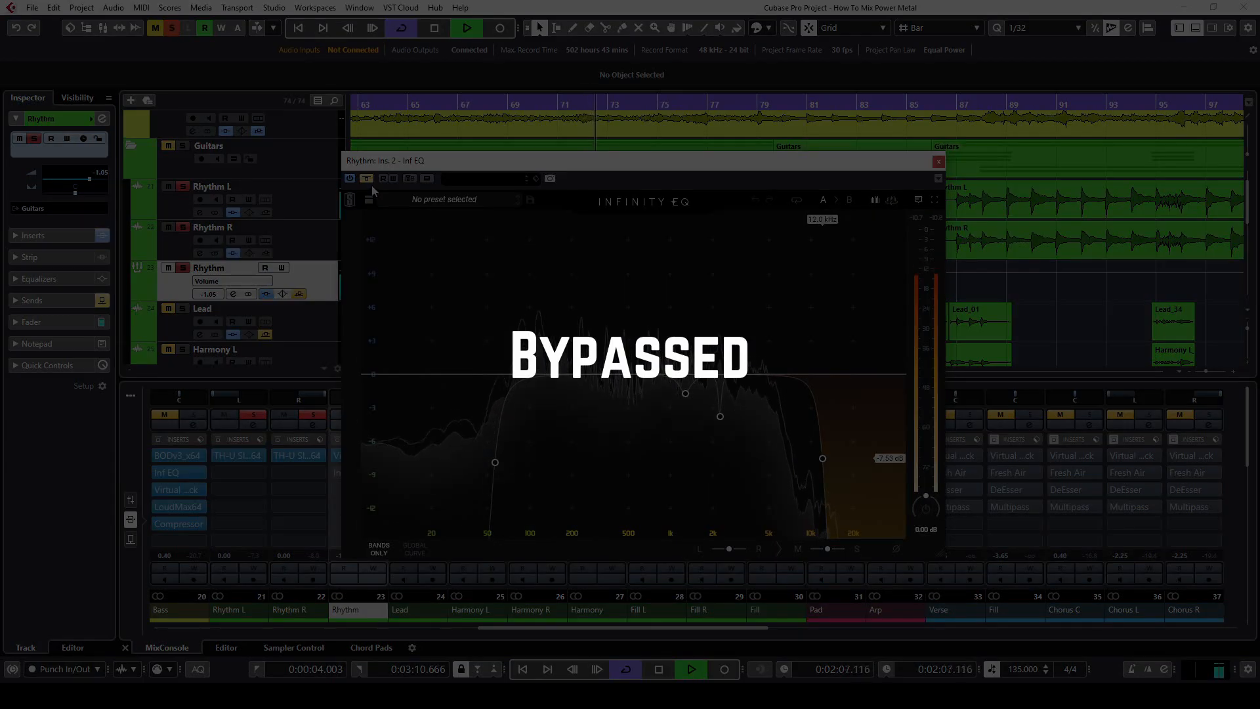
click(368, 179)
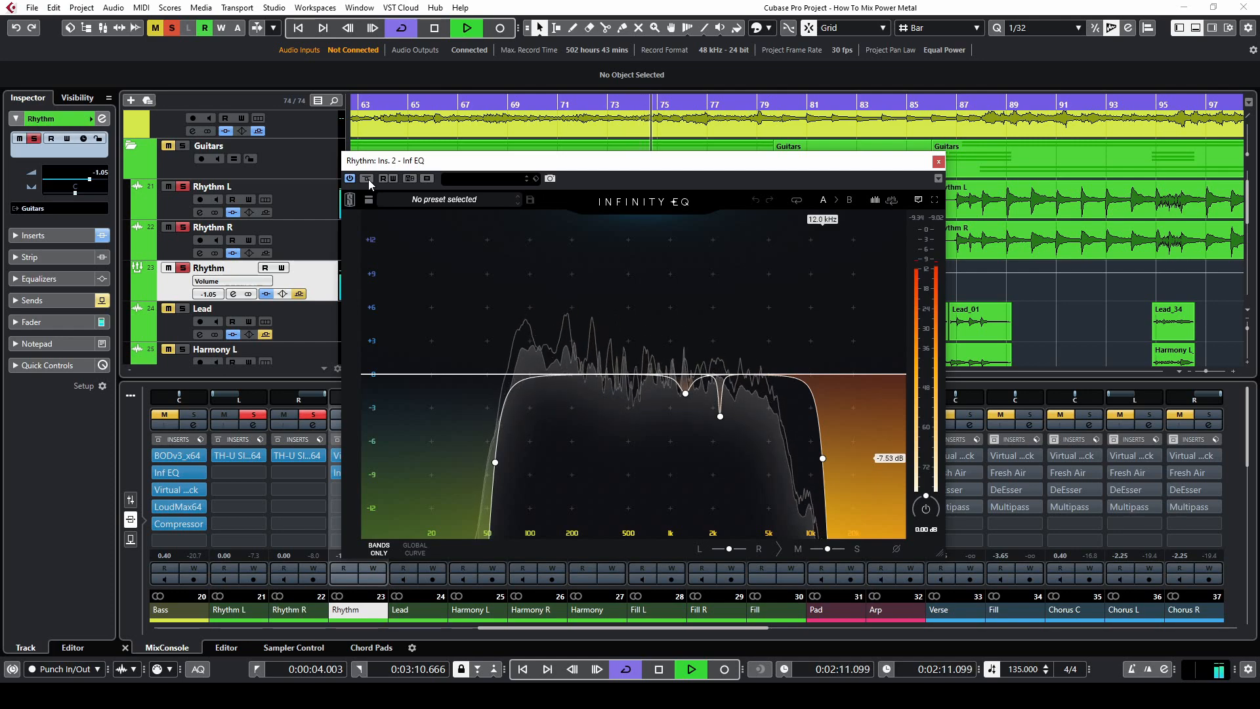
click(368, 179)
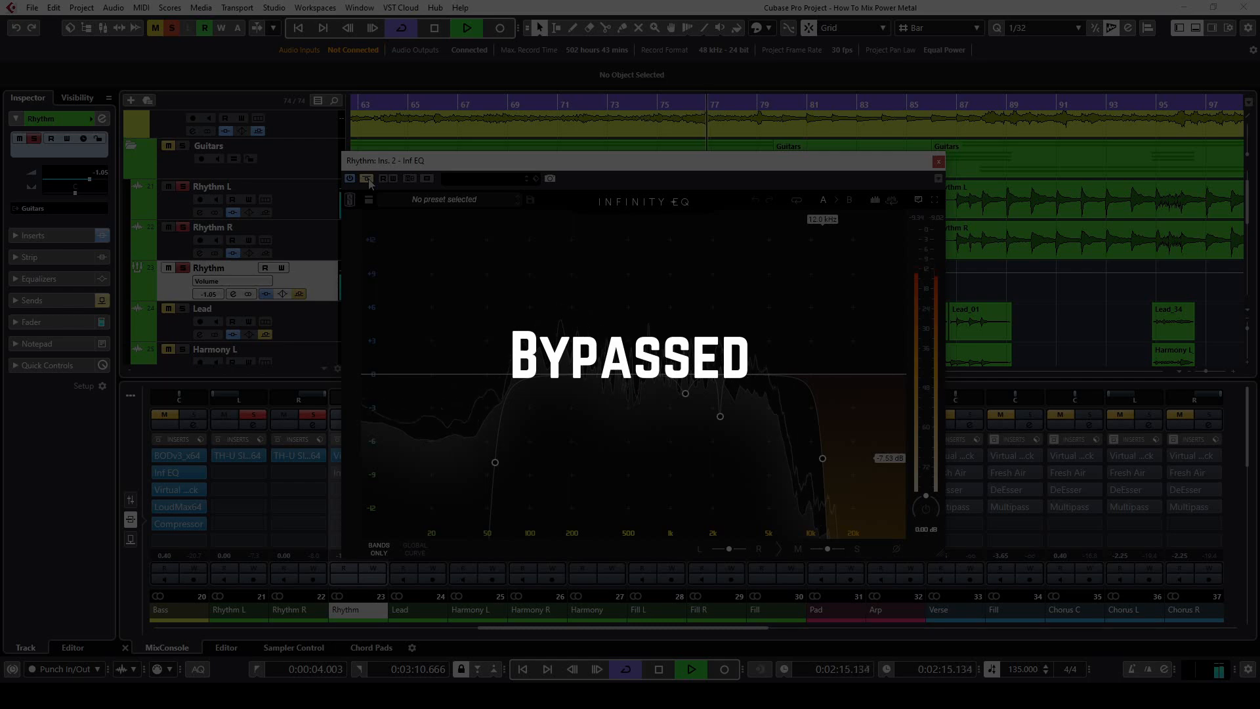
click(368, 179)
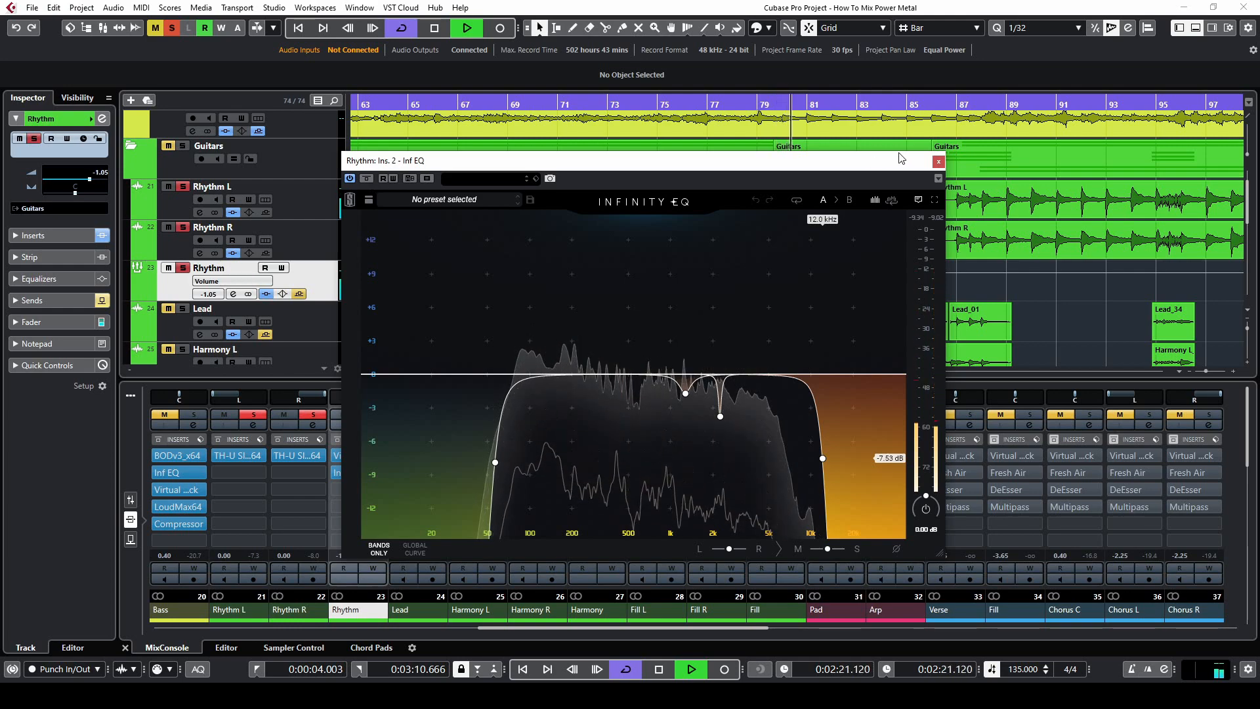
key(space)
key(Escape)
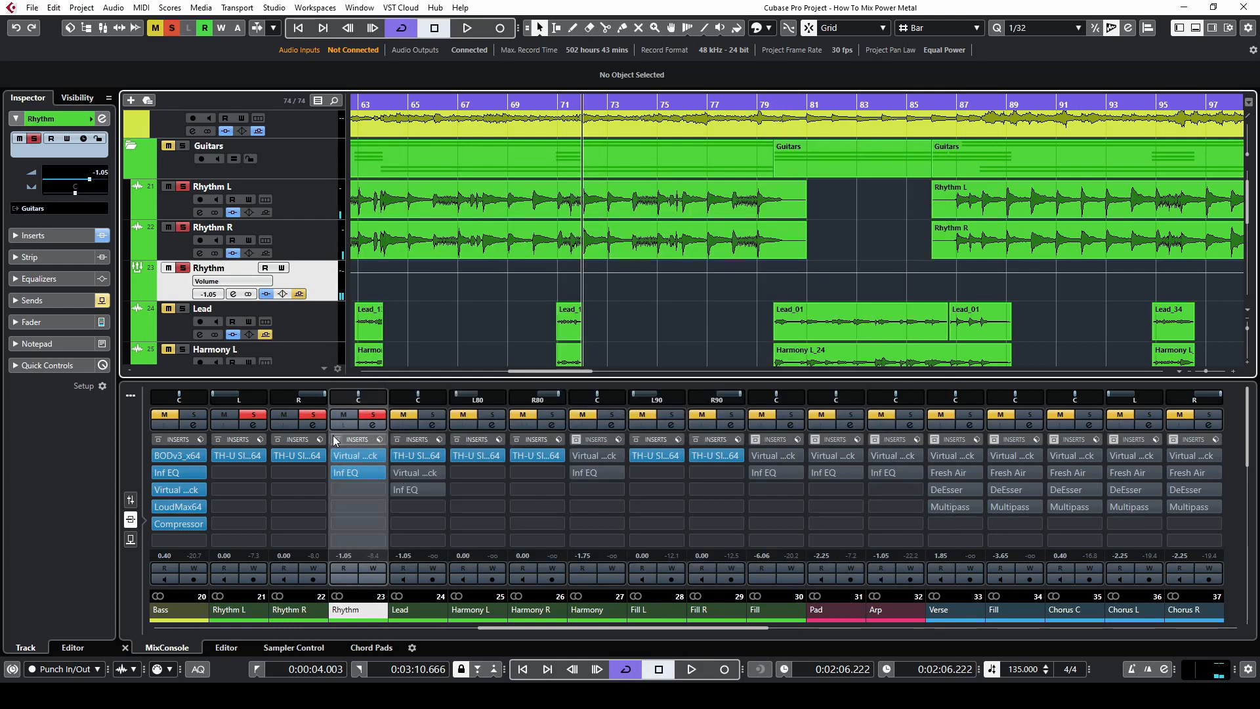
Compare the Rhythm channel with all its inserts bypassed and active during playback, leaving the inserts active.
click(334, 437)
key(space)
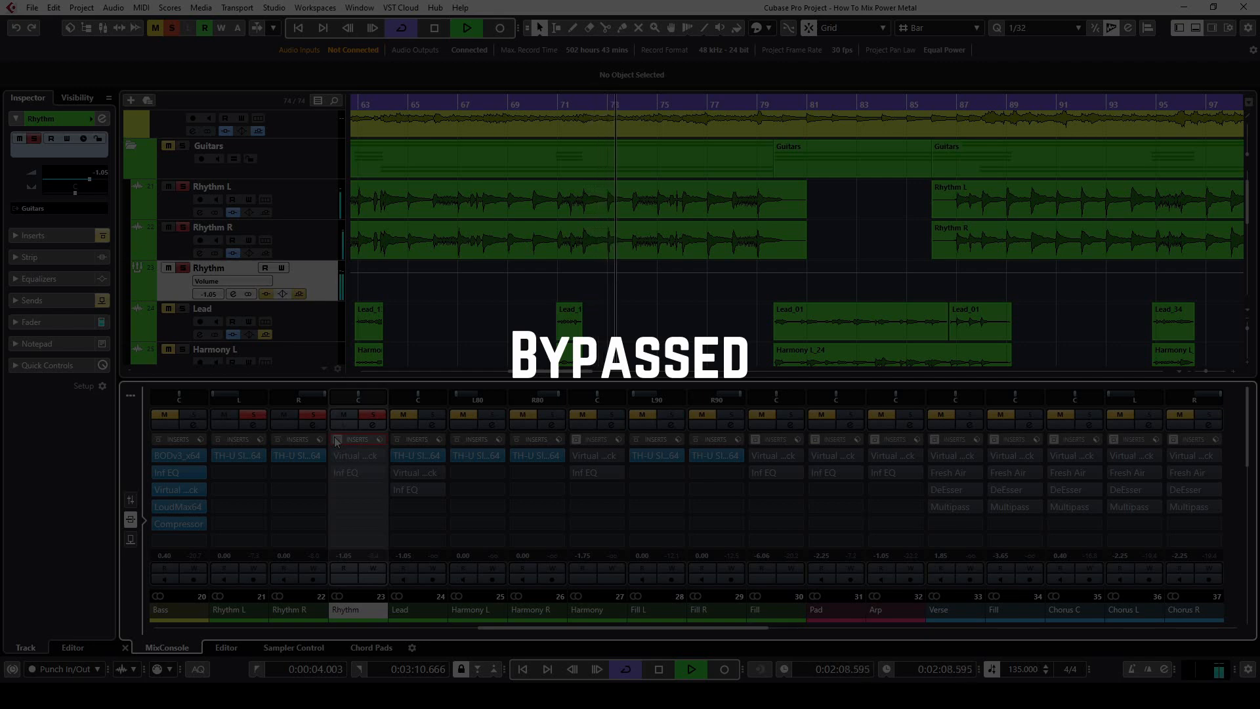
click(335, 437)
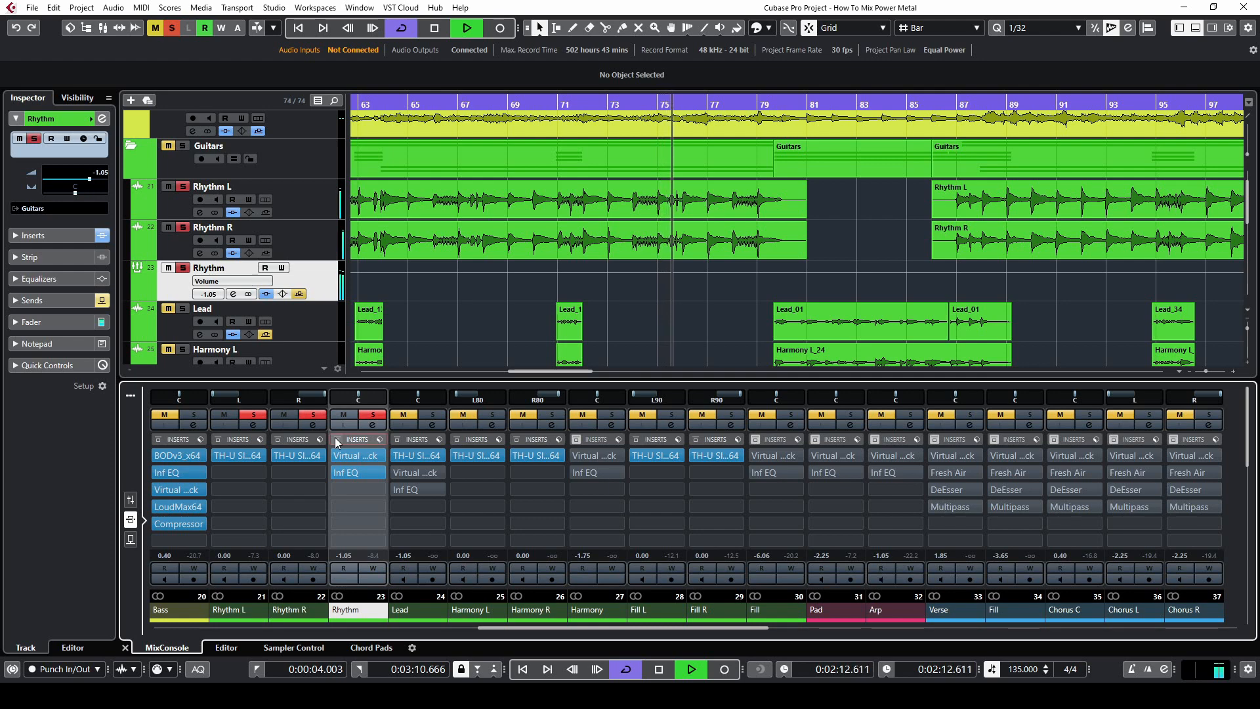
click(334, 437)
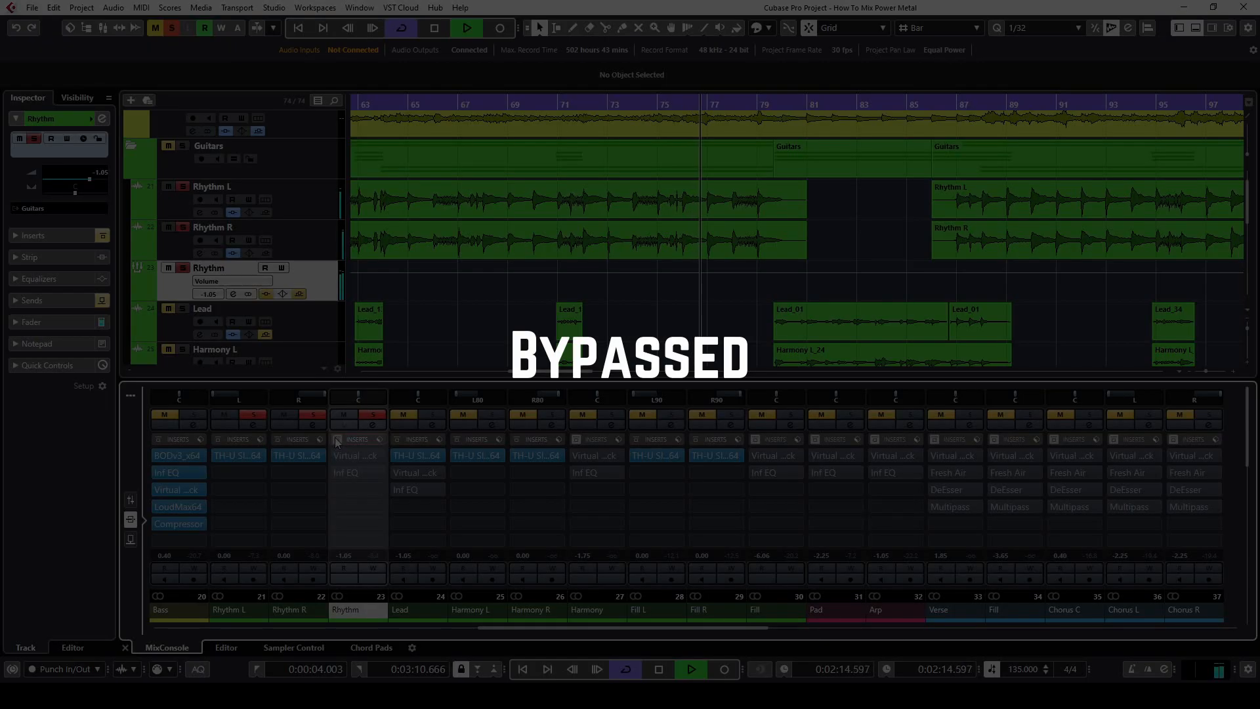
click(336, 439)
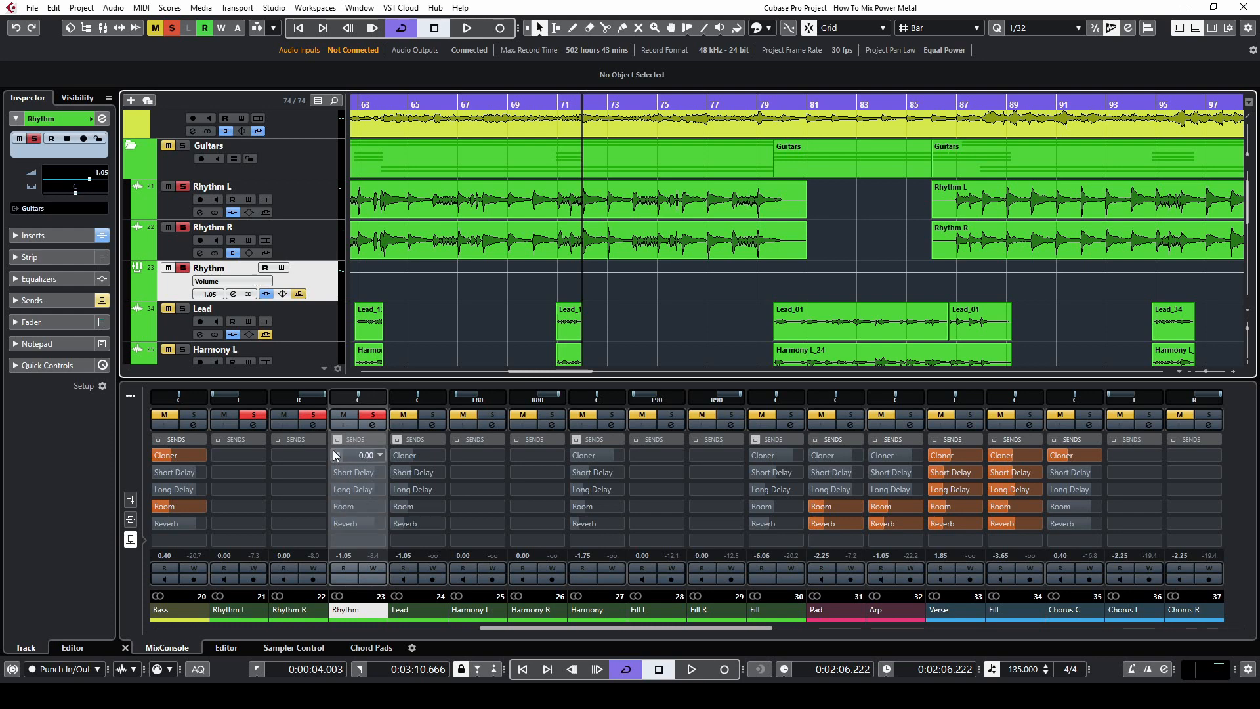
Play the Rhythm guitars and compare the channel's effect sends bypassed against active, leaving the sends active.
key(space)
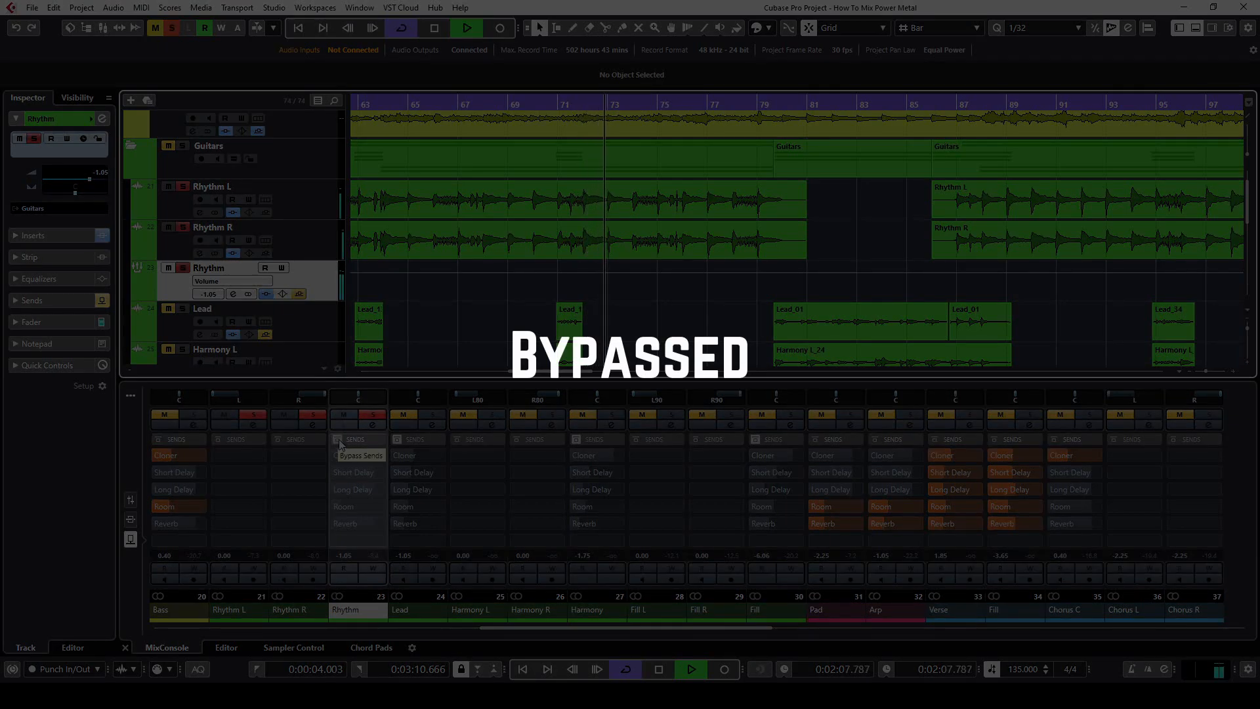
click(340, 439)
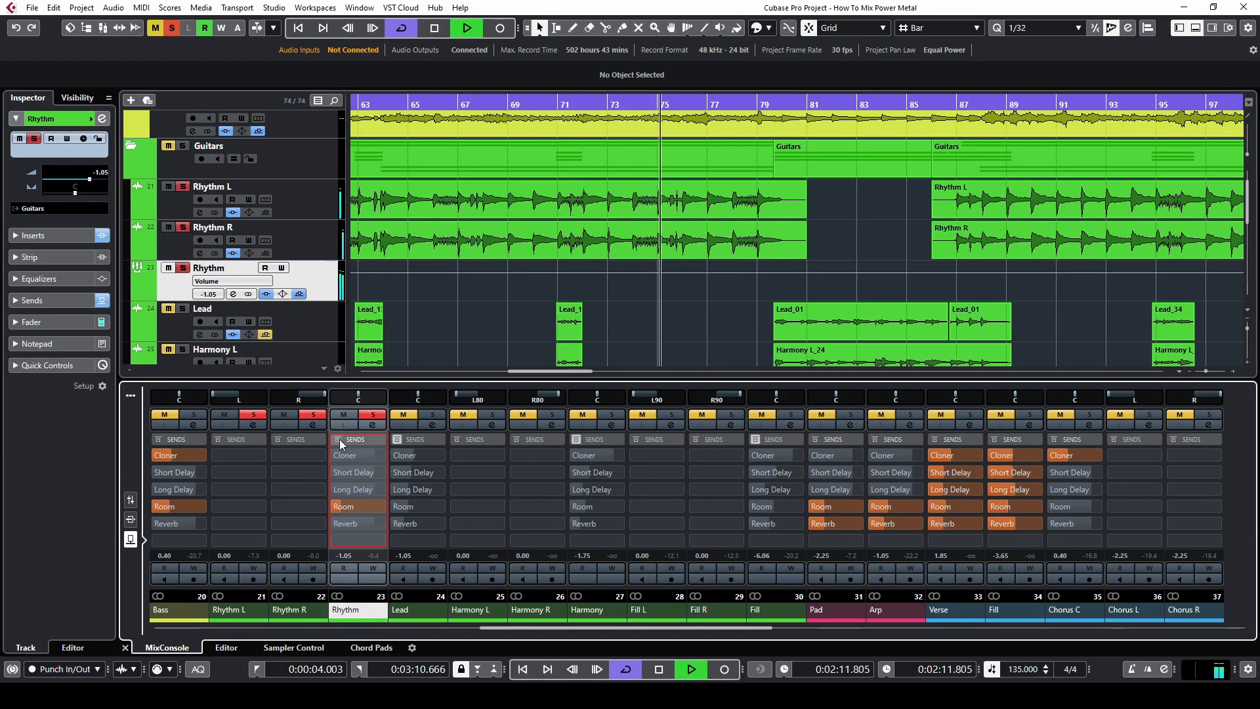
click(340, 440)
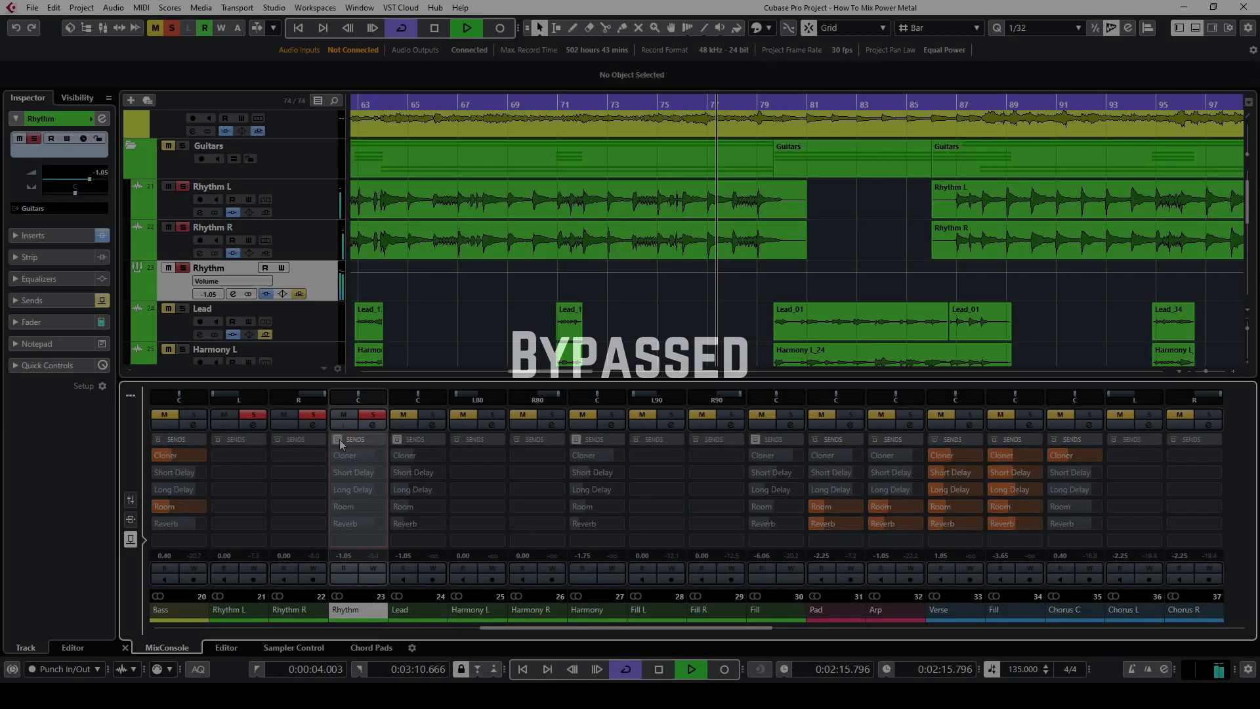
click(340, 439)
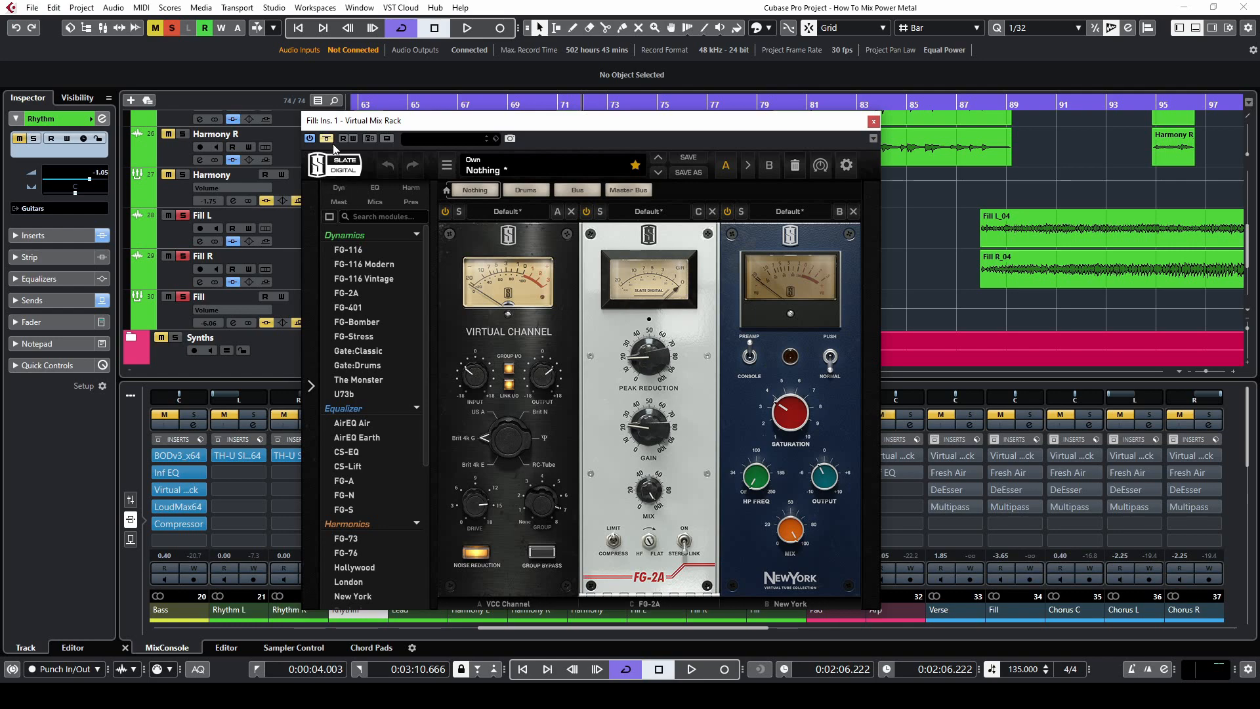
Play the soloed Fill guitars and compare the Fill channel's Virtual Mix Rack bypassed against active, leaving the effect active.
key(space)
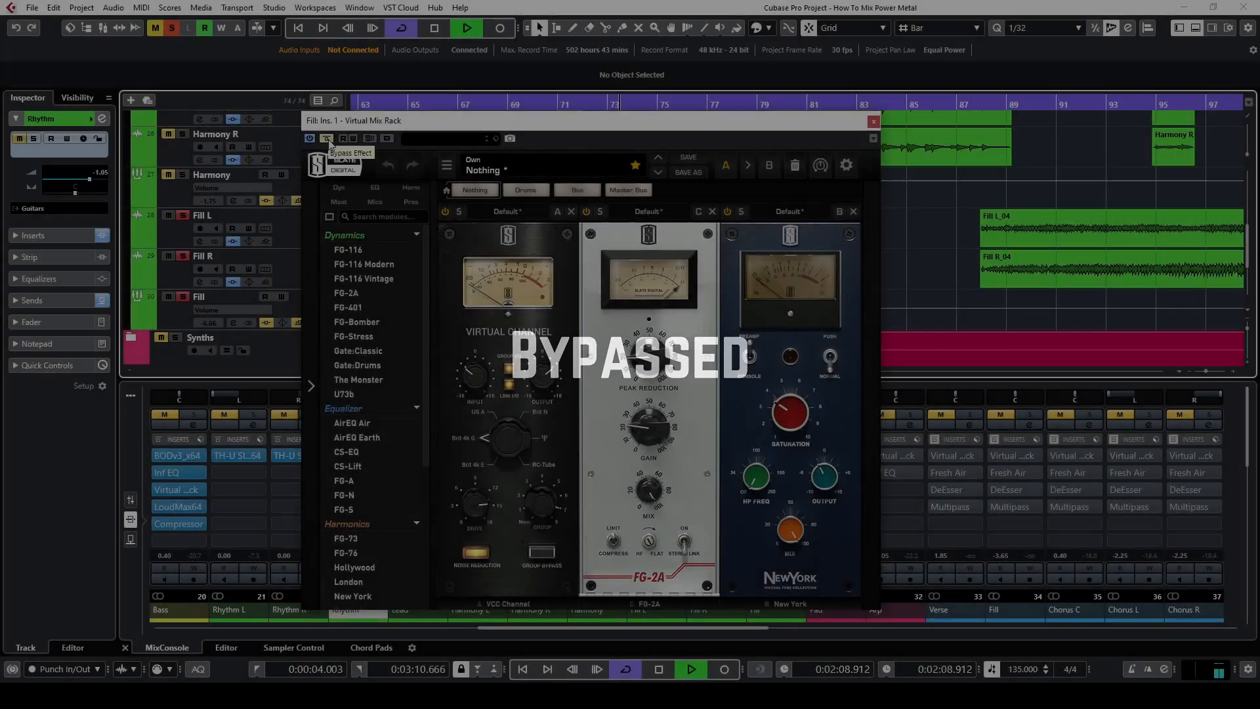
click(329, 140)
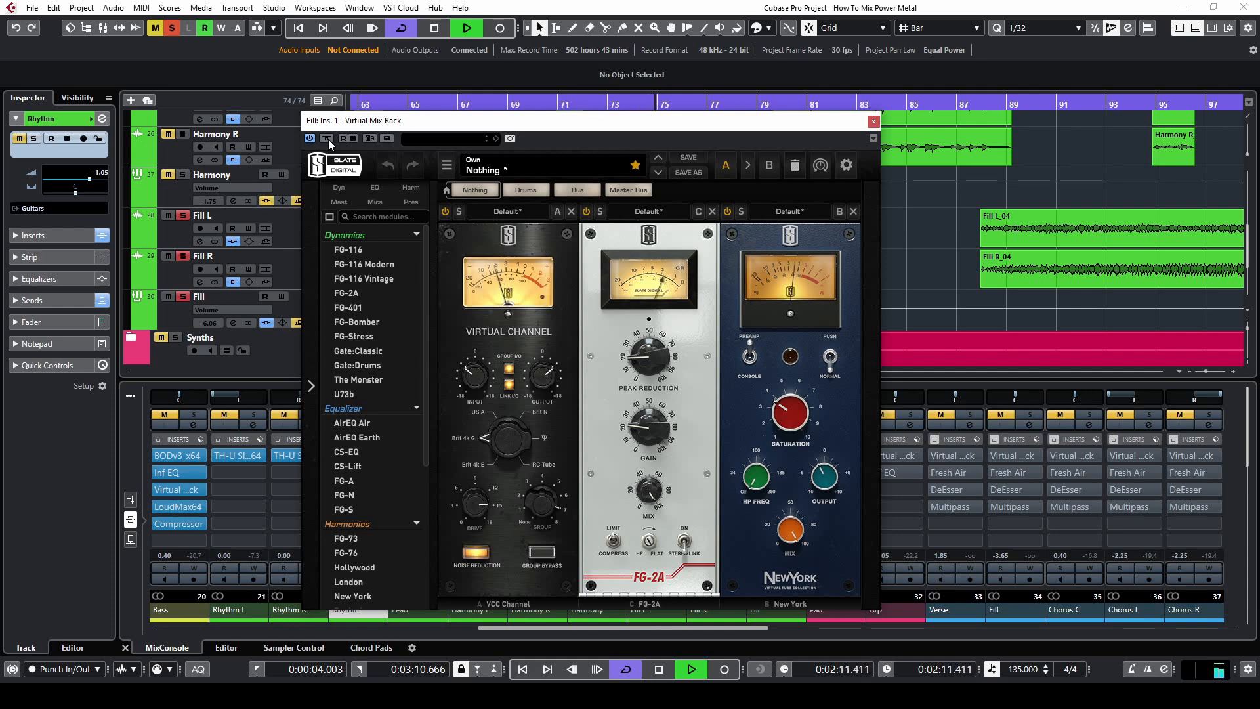
click(328, 139)
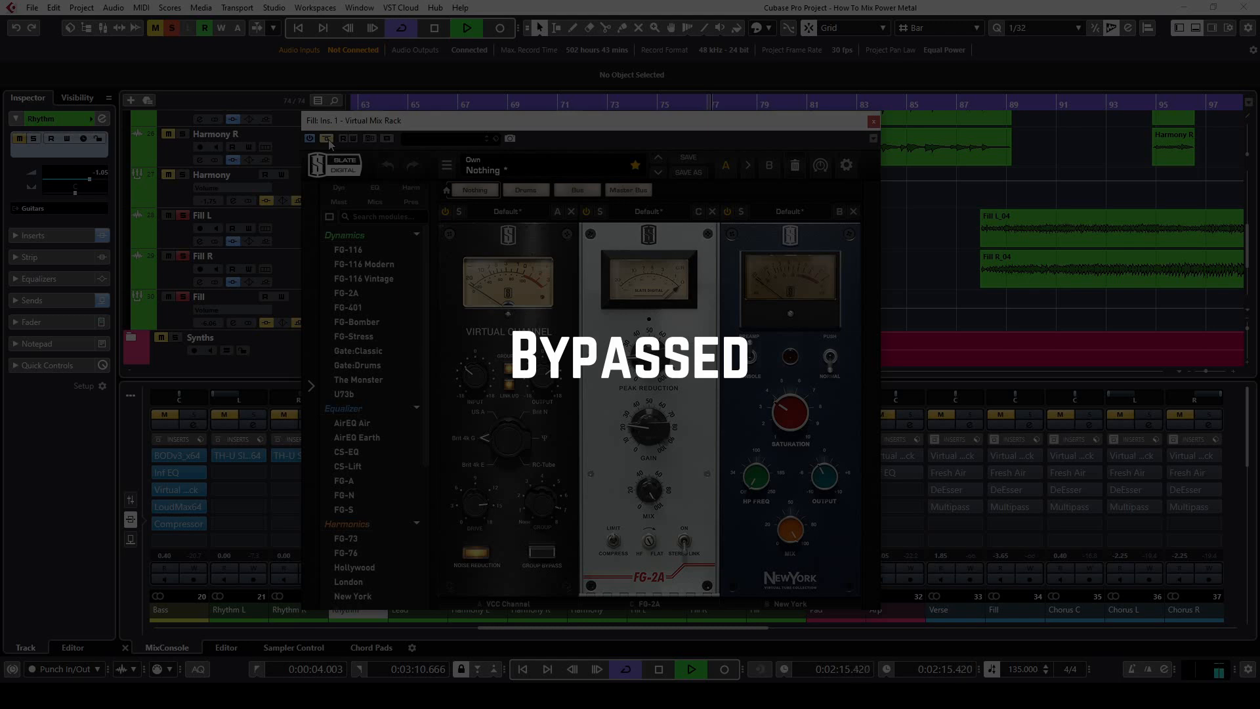
click(328, 139)
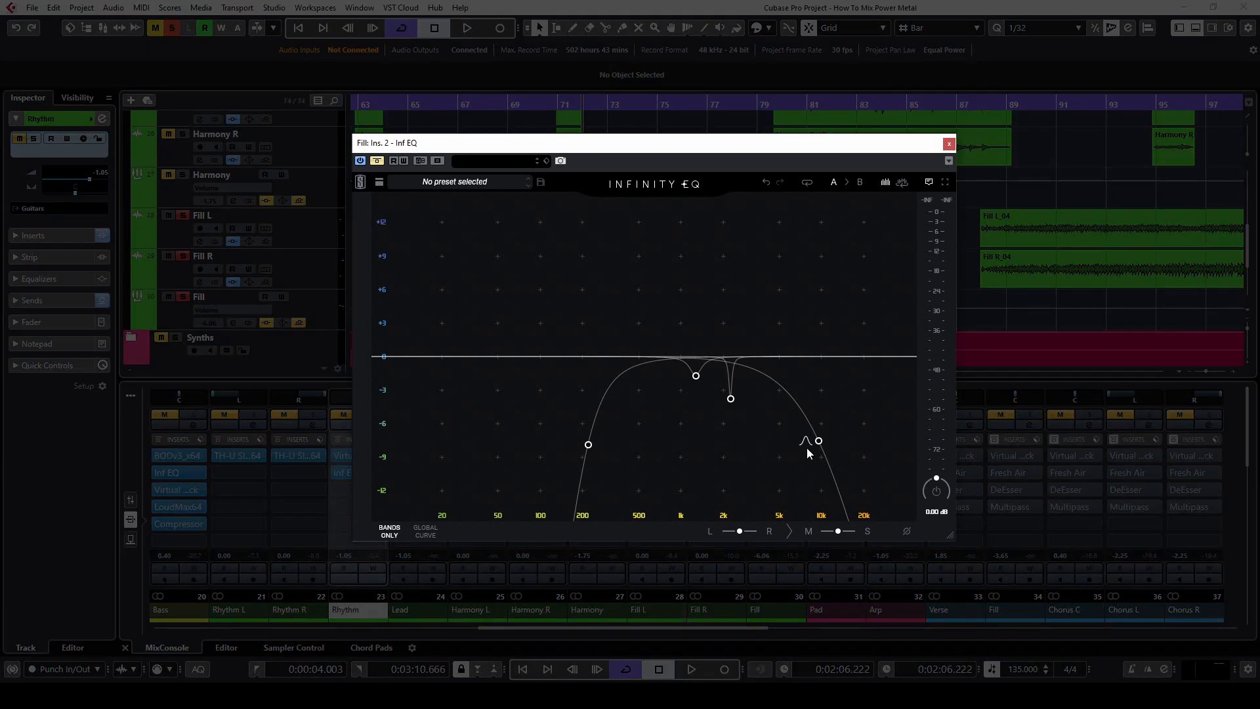
Examine the high-cut and low-cut bands in the Fill channel's Infinity EQ and close the plug-in.
click(819, 442)
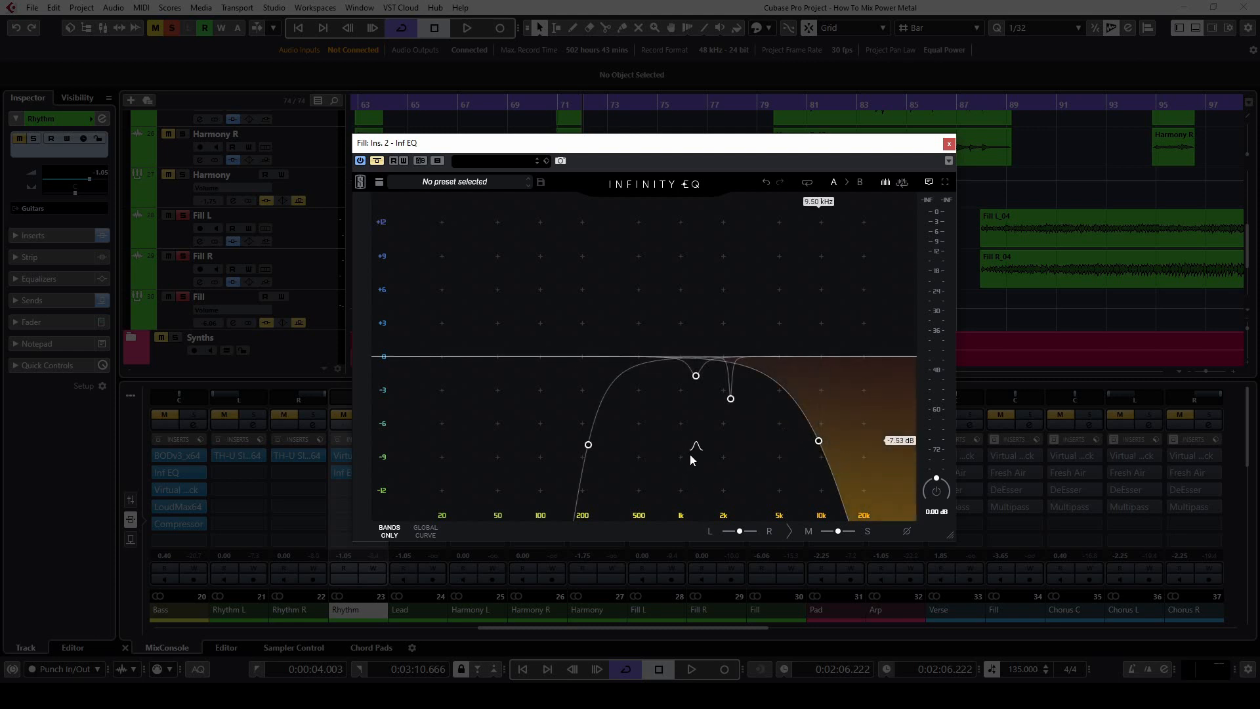
click(588, 444)
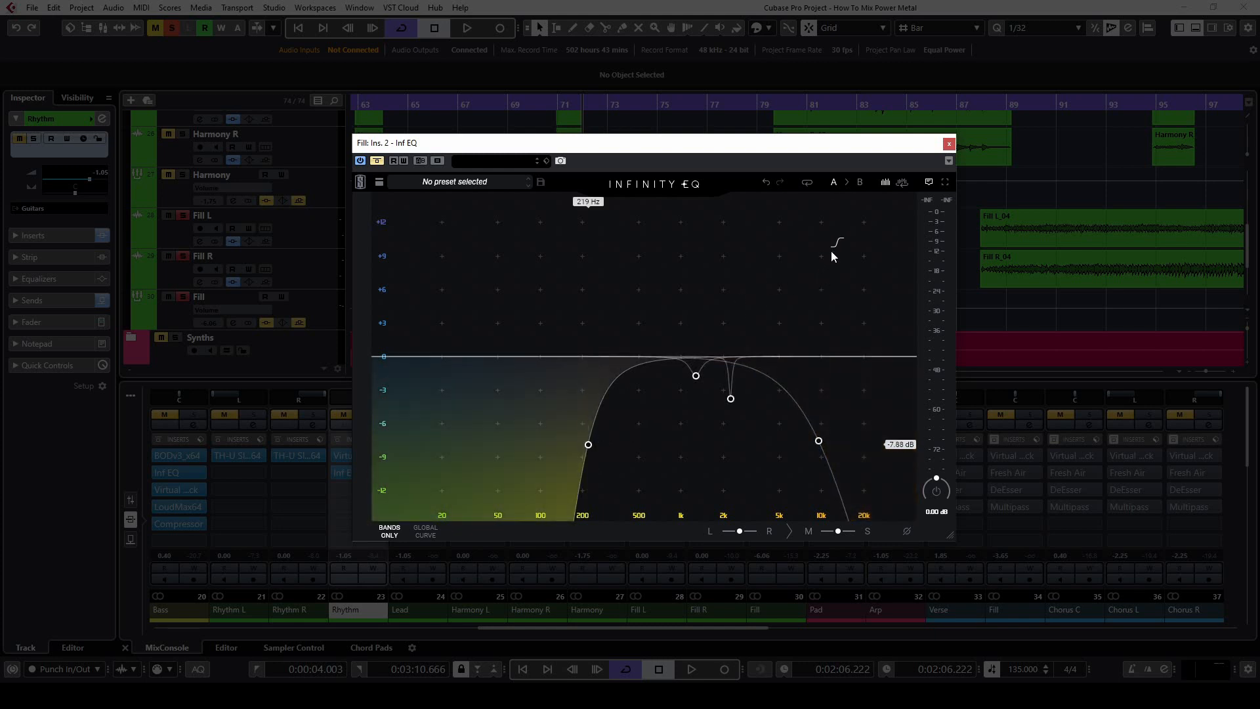
click(950, 144)
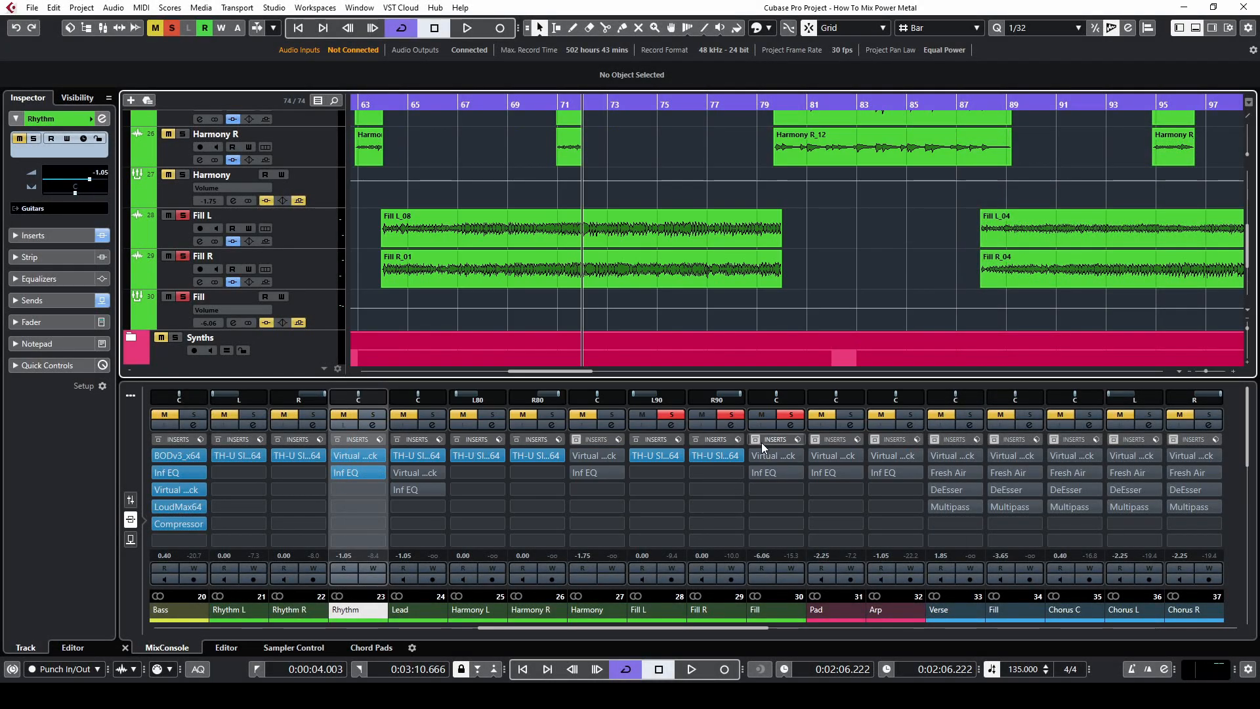
Compare the Fill channel with all its inserts bypassed and active during playback, leaving the inserts active.
key(space)
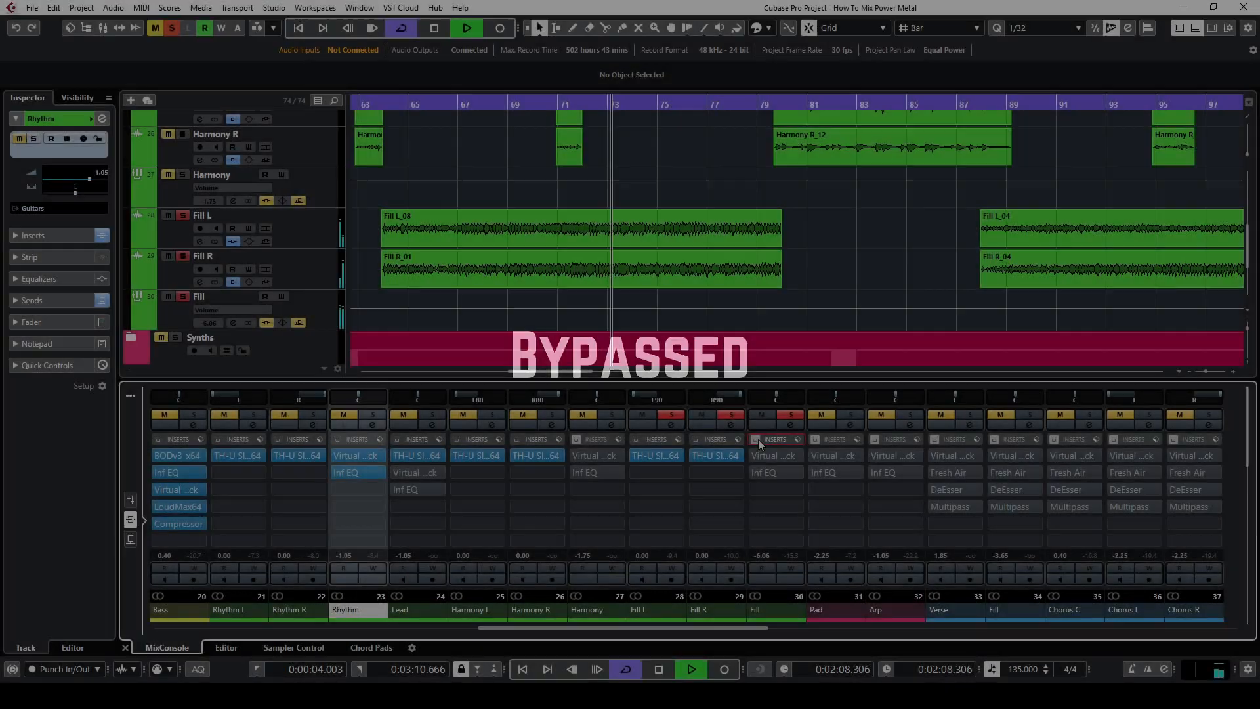
click(758, 439)
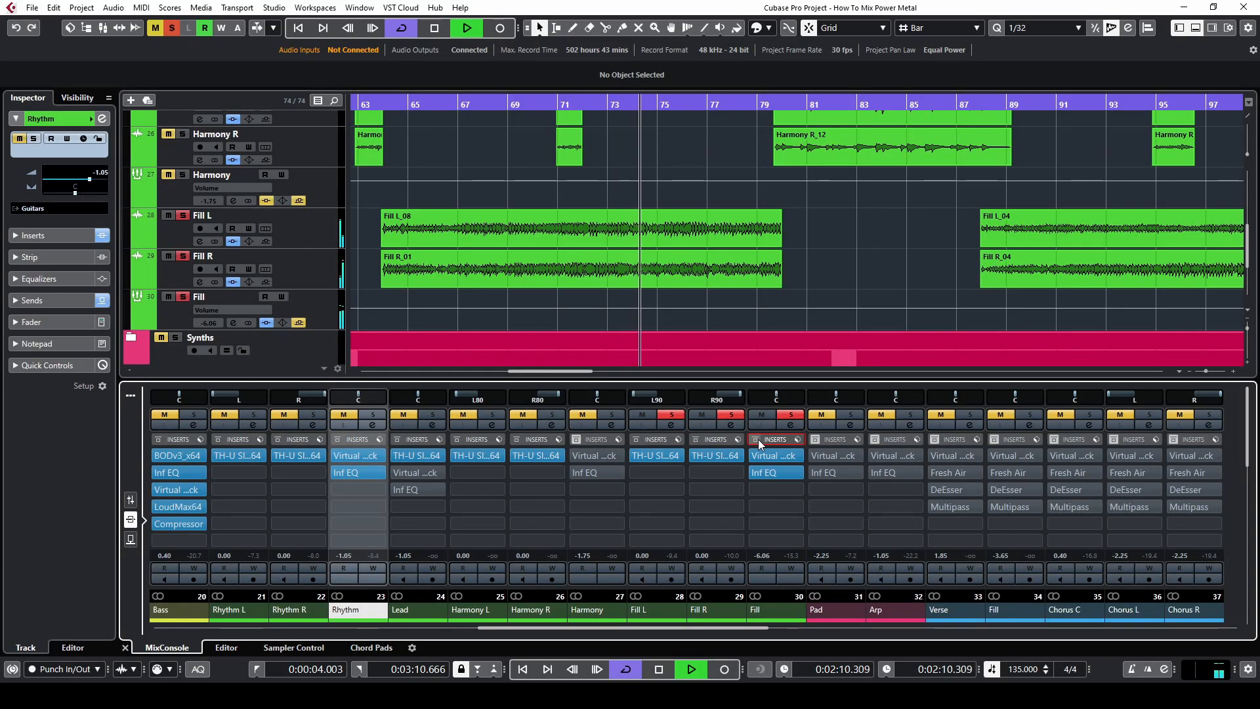
click(758, 439)
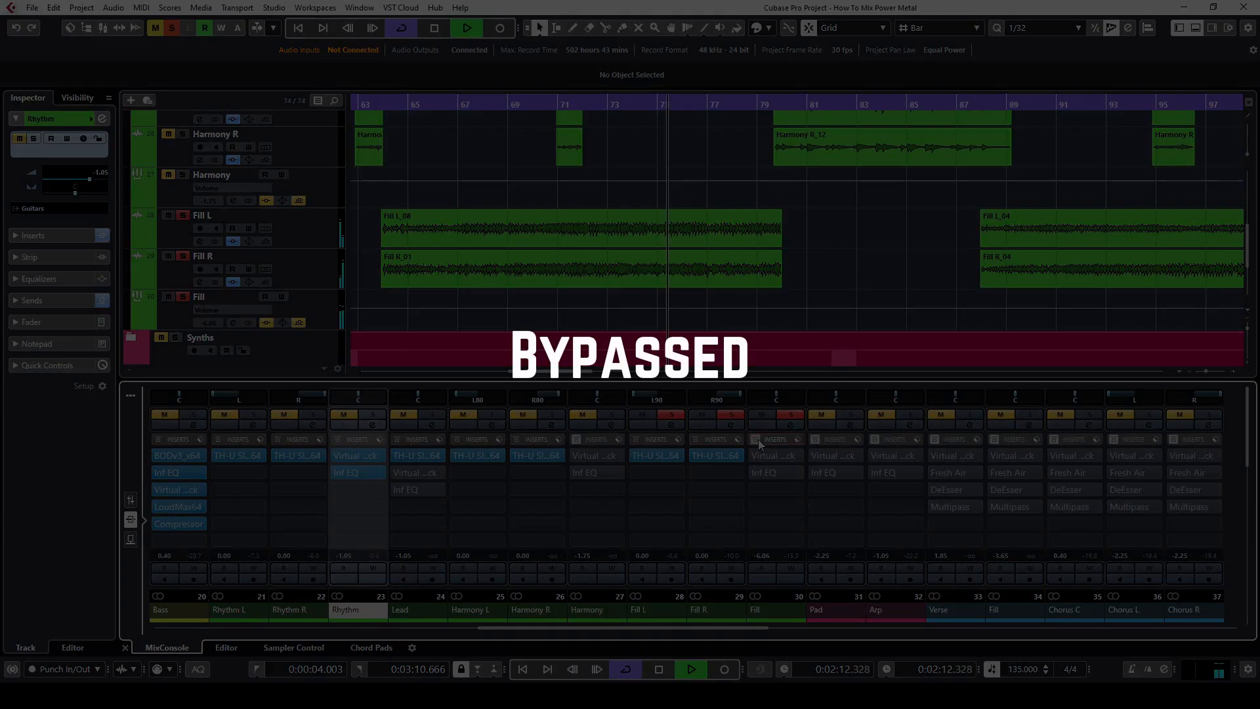
click(757, 439)
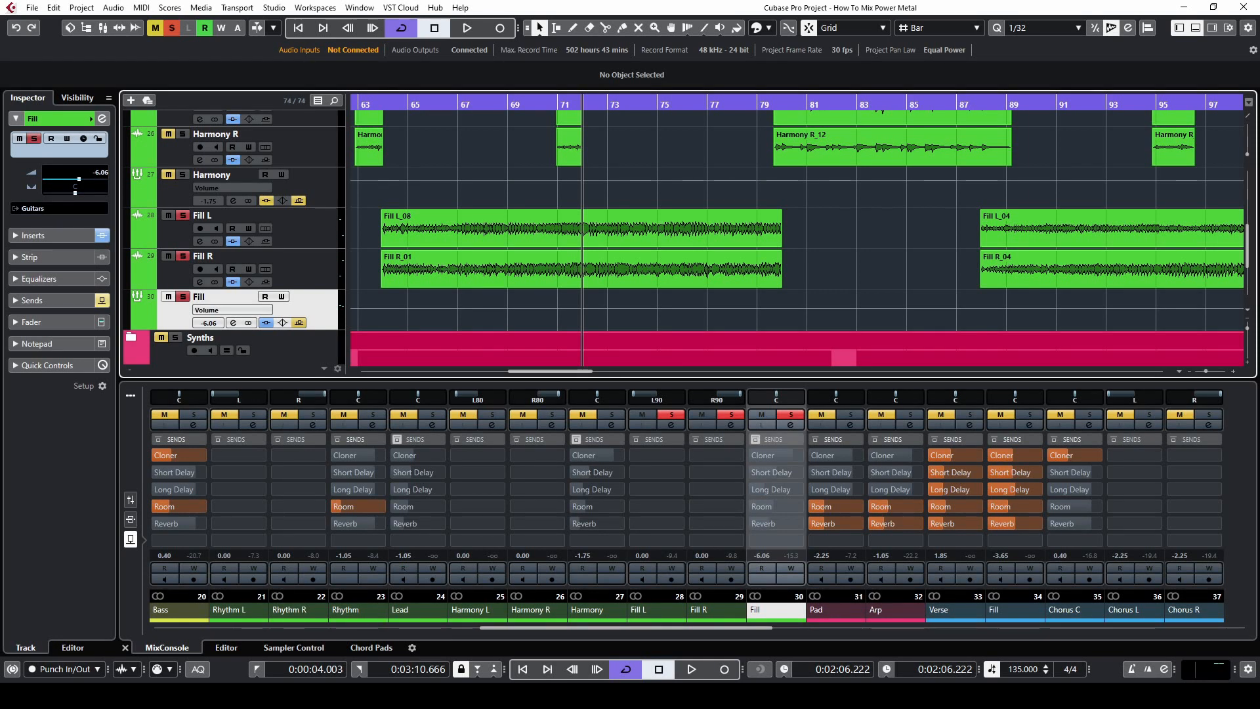
Play the soloed Fill guitars and compare the Fill channel's sends bypassed against active, leaving the sends active.
mouse_move(777, 488)
key(space)
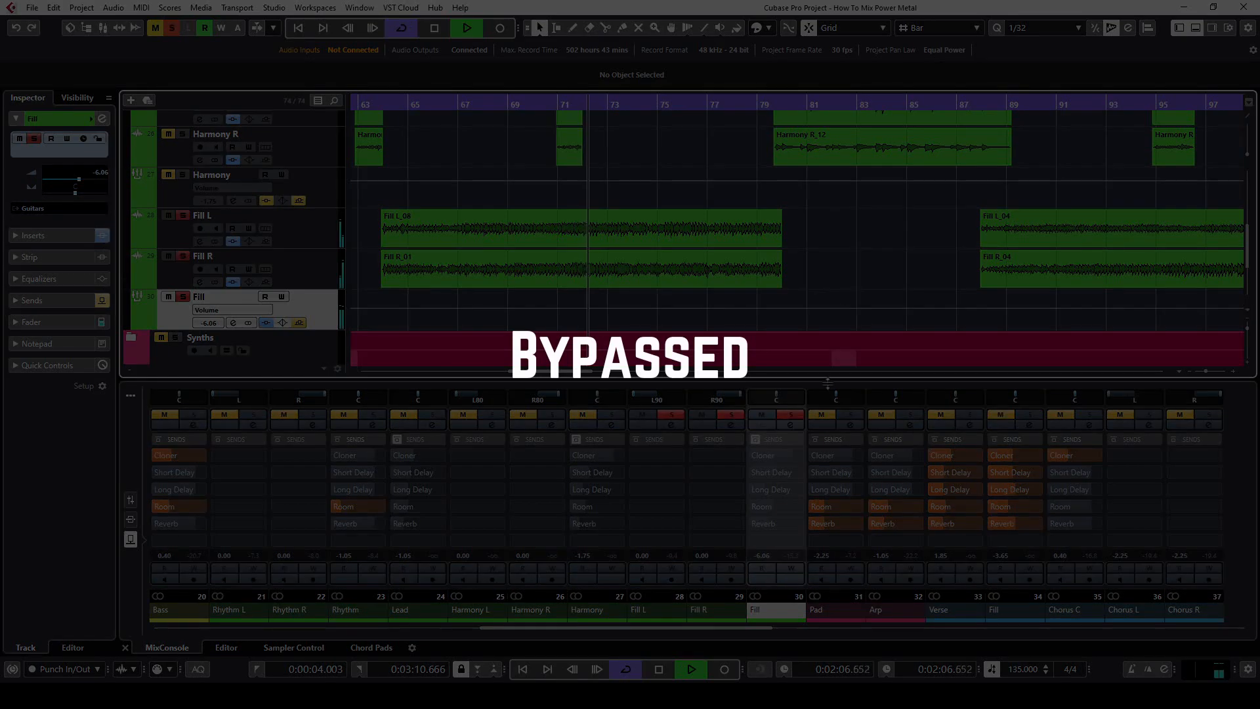
click(758, 441)
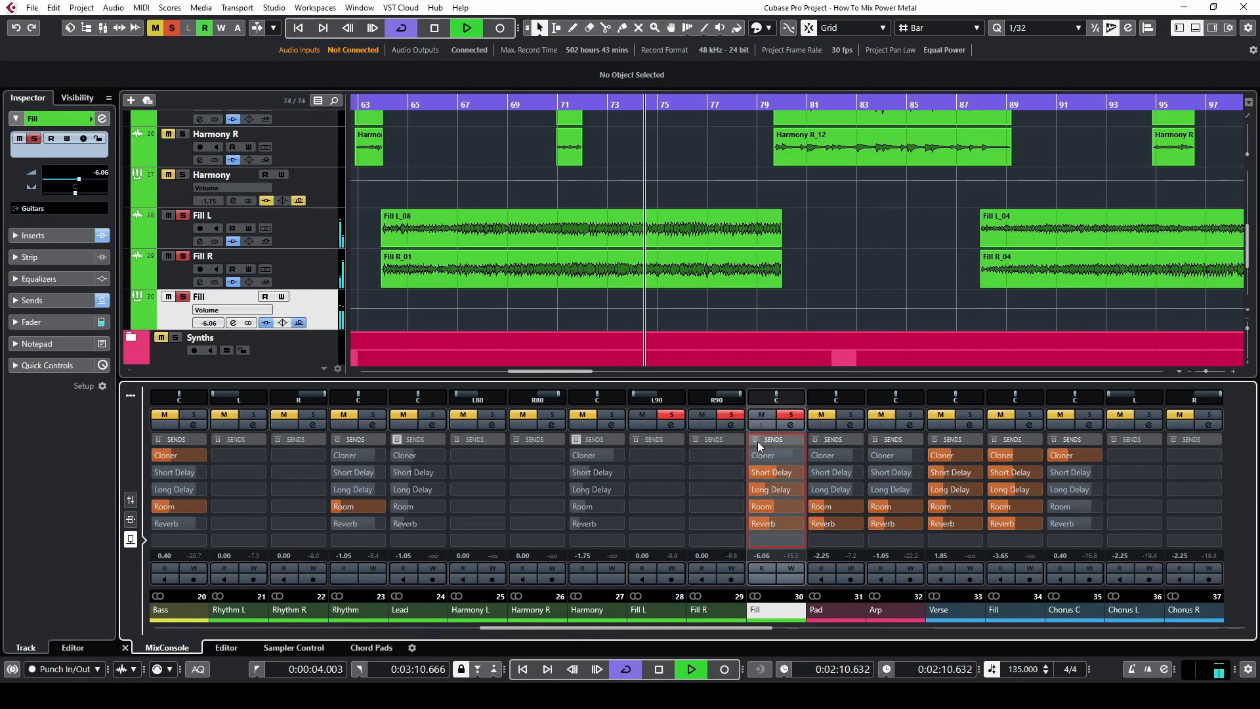
click(759, 441)
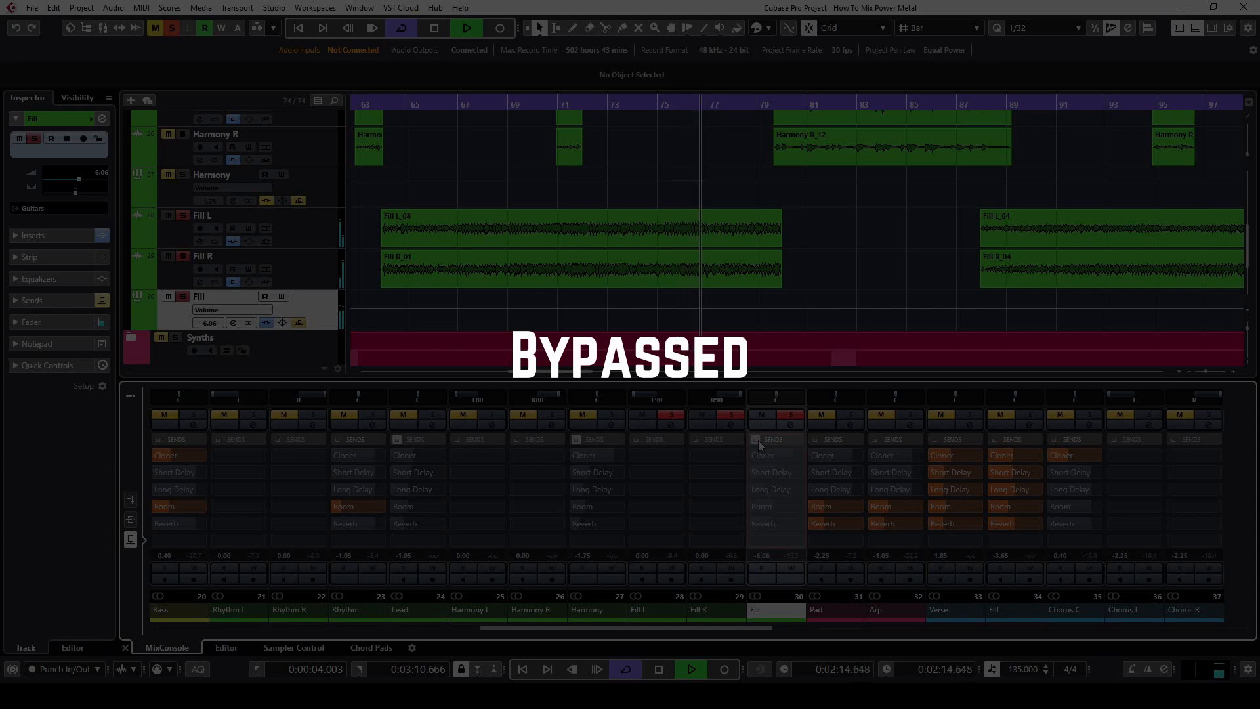
click(758, 441)
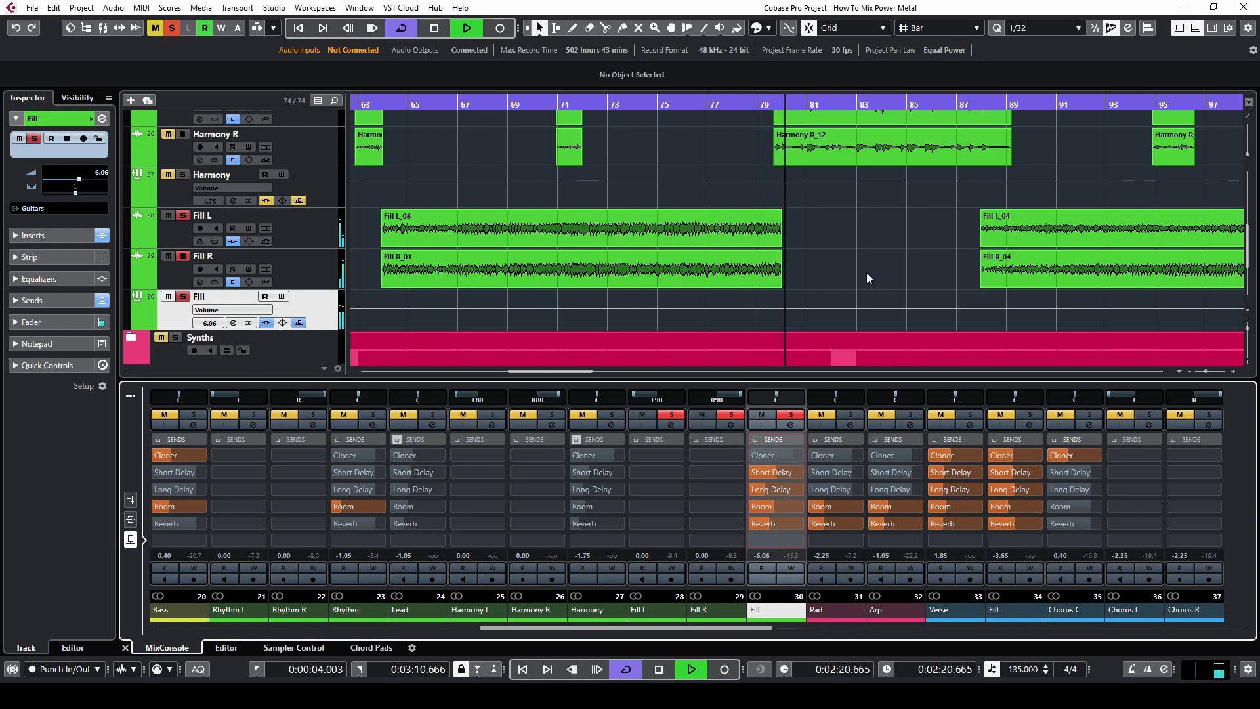
key(space)
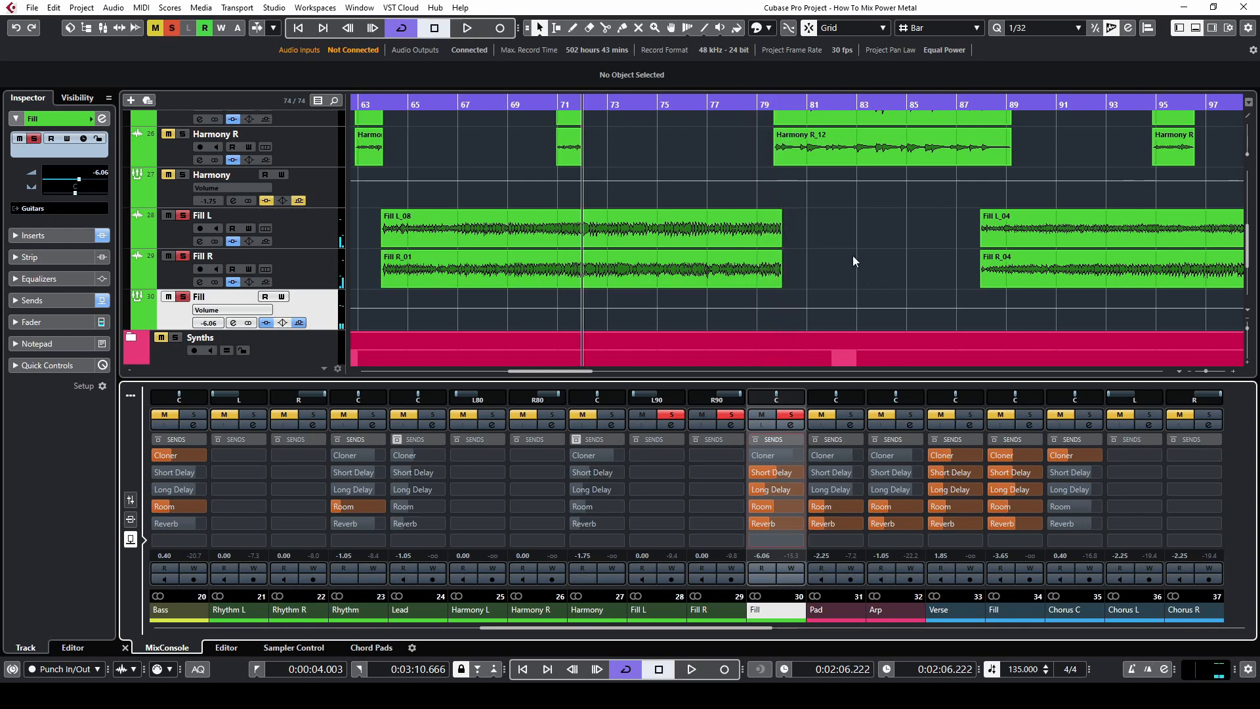
Solo the Rhythm guitar group in addition to the already soloed Fill guitars.
scroll(852, 253, up, 5)
click(180, 217)
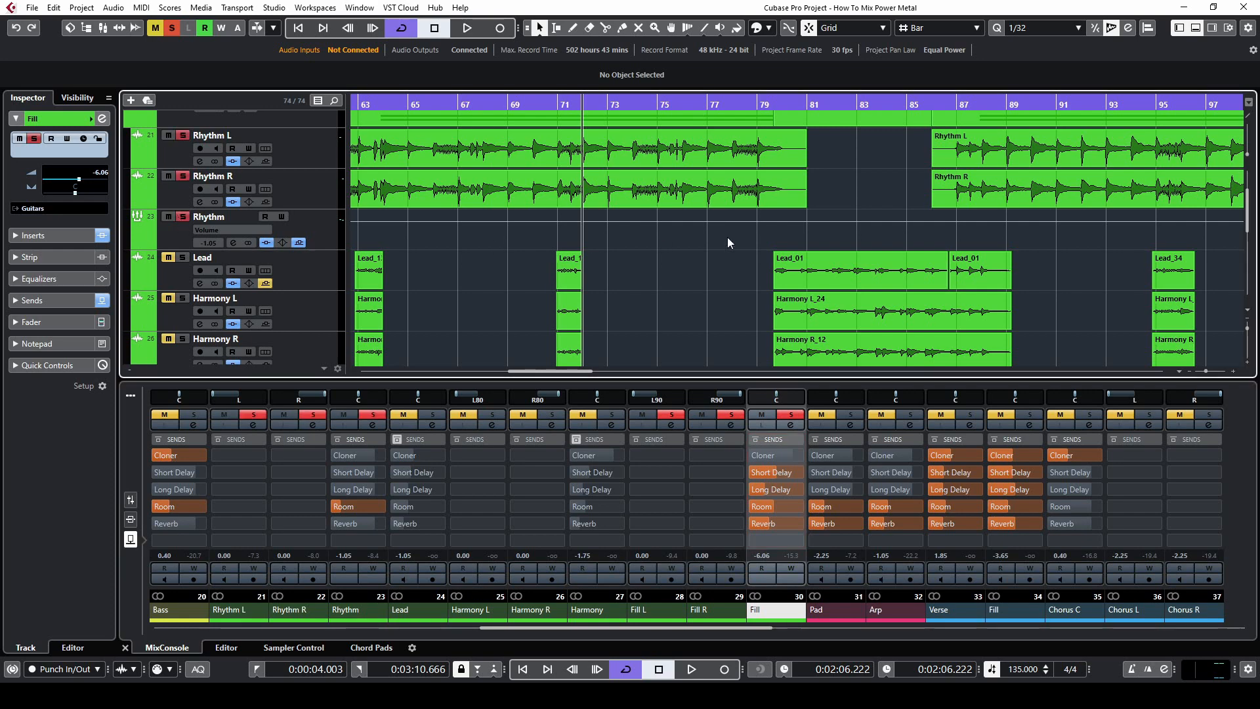
scroll(722, 241, down, 6)
scroll(782, 264, up, 1)
scroll(787, 262, up, 1)
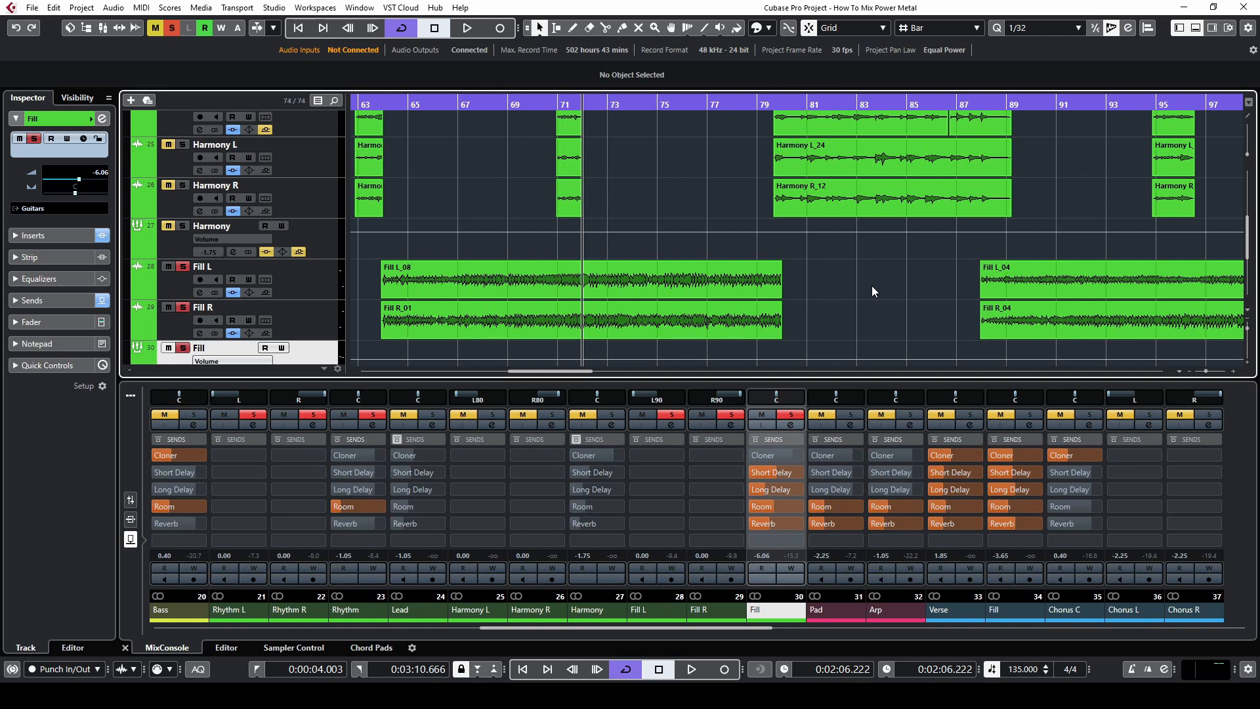
Play the Rhythm guitars and compare them with the Fill channel muted and unmuted, leaving the Fill guitars unmuted.
key(space)
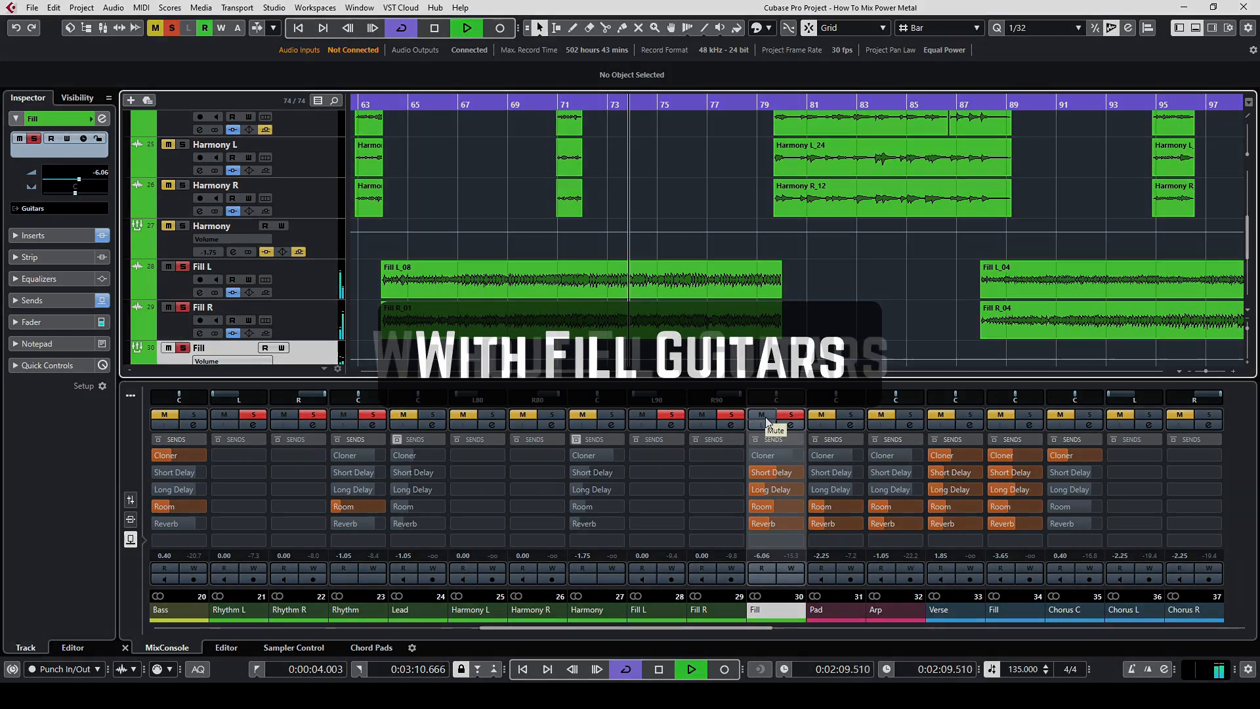
click(766, 421)
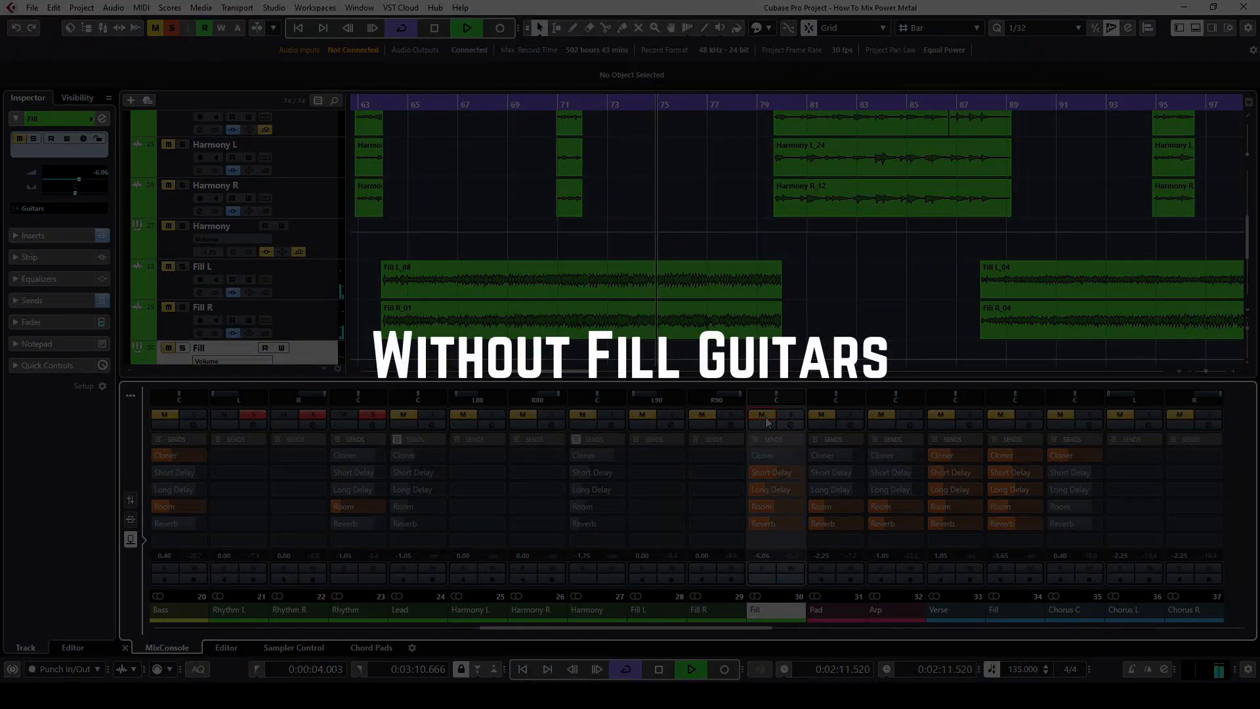
click(761, 415)
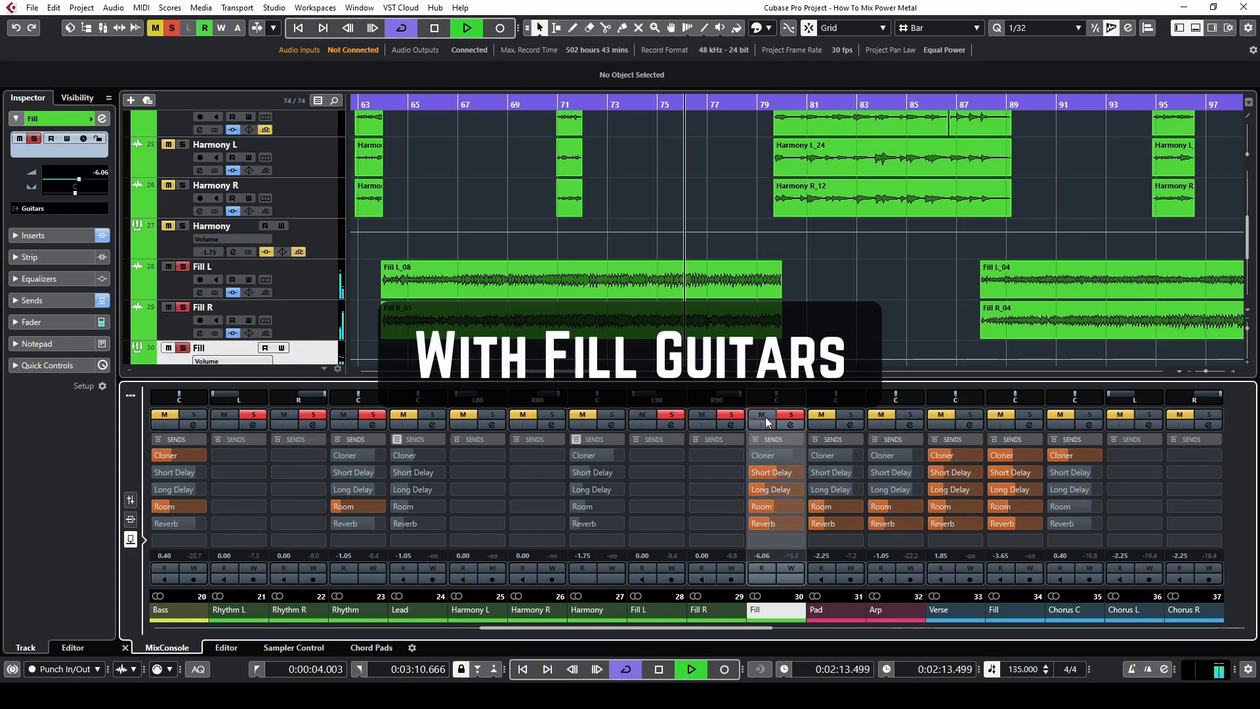
click(766, 420)
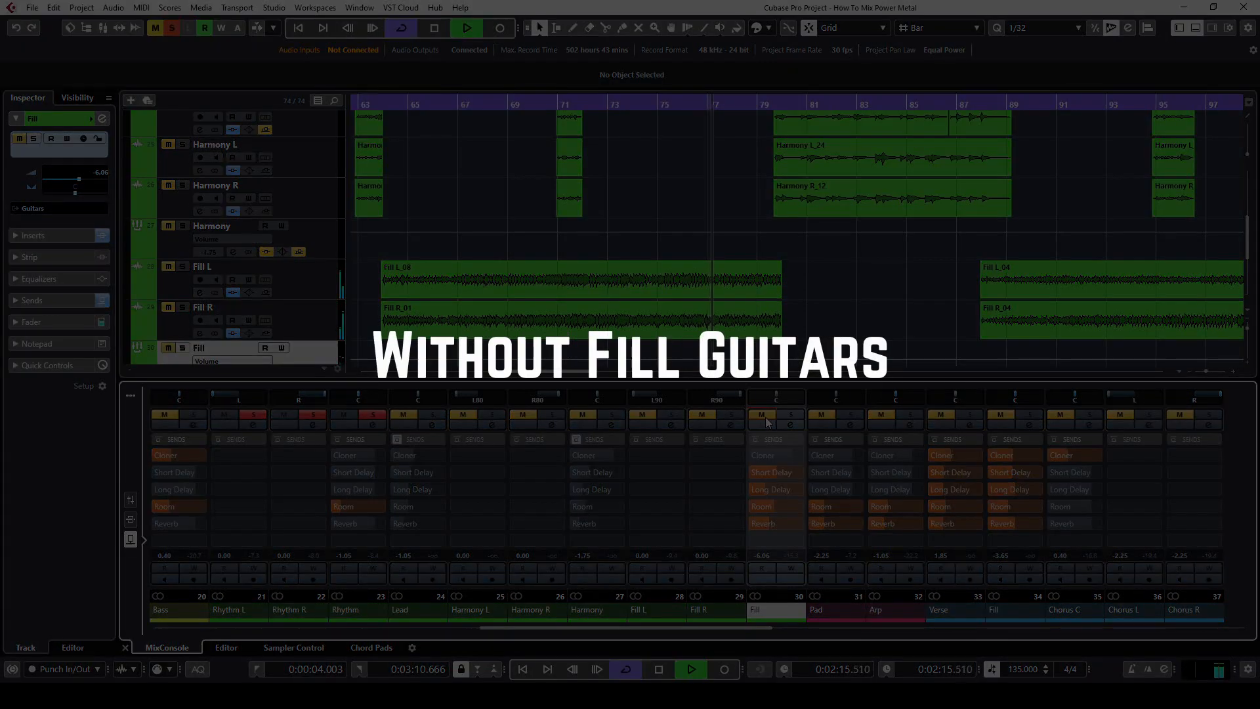
click(766, 421)
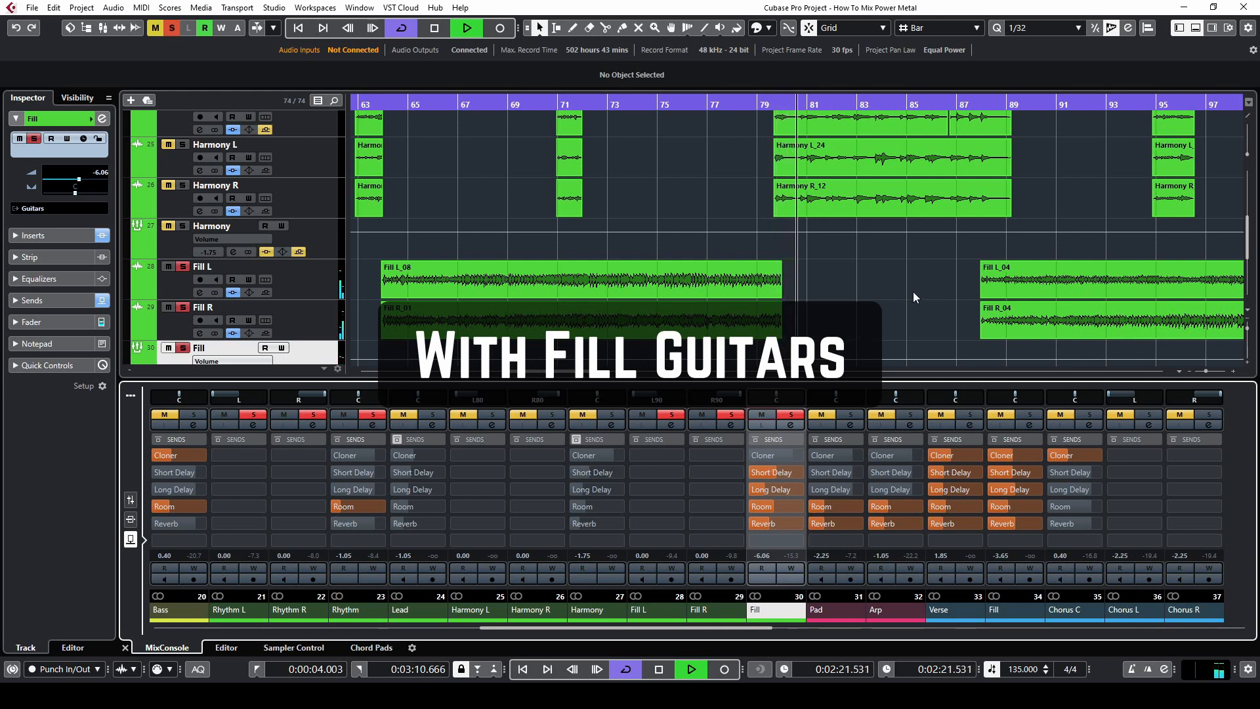
key(space)
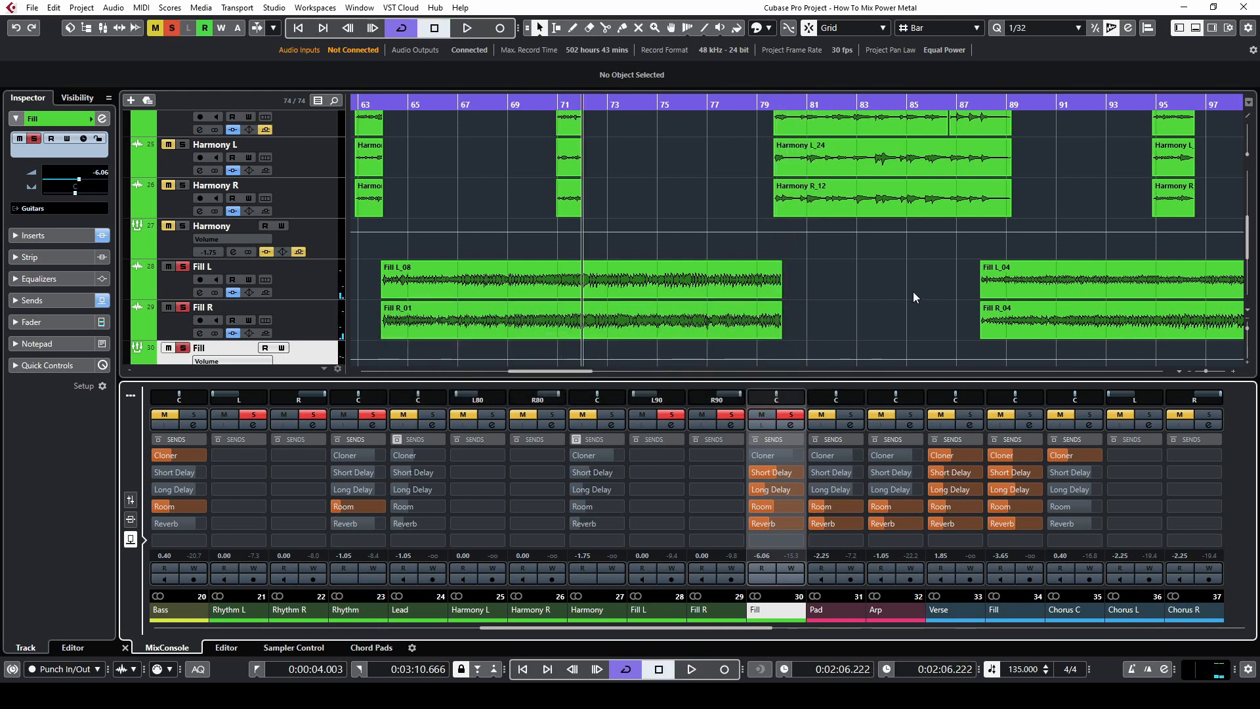